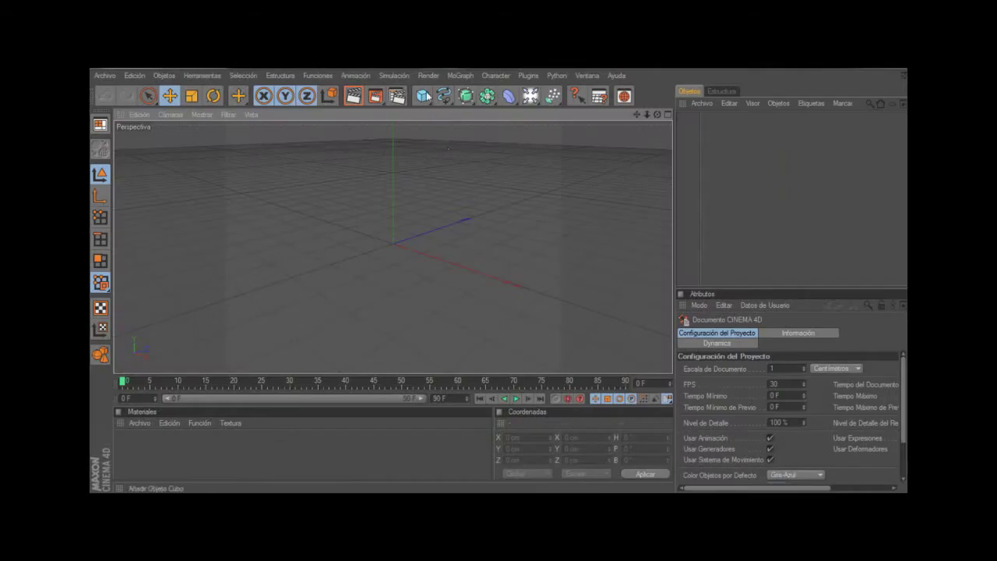
# Add a plane with 40 width segments and 40 height segments
pyautogui.moveTo(422, 96); pyautogui.dragTo(518, 106)
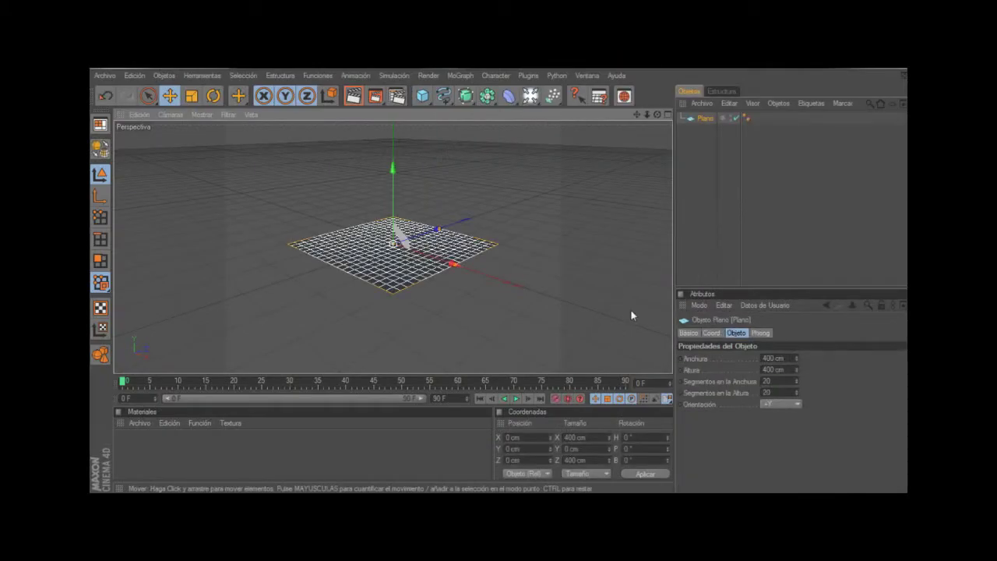
pyautogui.write('40')
pyautogui.press('Tab')
pyautogui.write('40')
pyautogui.press('Return')
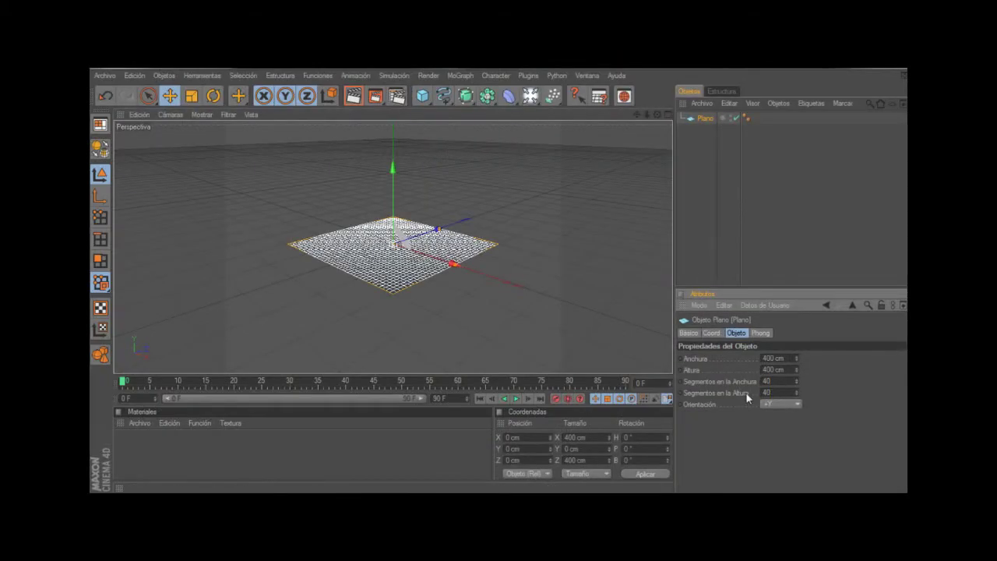
# Convert the 40×40 plane into an editable polygon mesh in polygon mode
pyautogui.scroll(2, 417, 212)
pyautogui.scroll(3, 459, 199)
pyautogui.moveTo(657, 115); pyautogui.dragTo(615, 132)
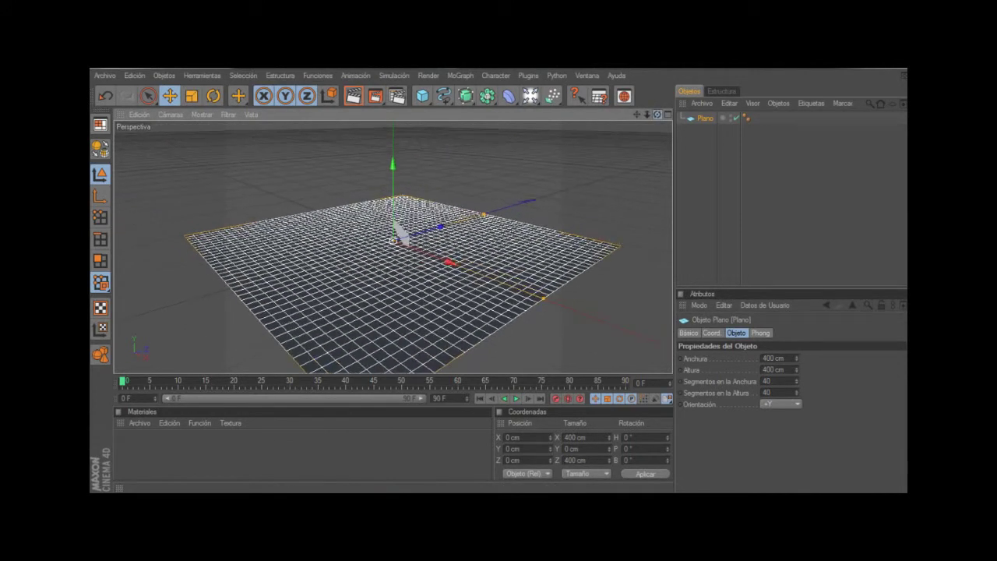
pyautogui.press('c')
pyautogui.click(243, 76)
# Loop-select two wide vertical strips and one wide horizontal strip of polygons for the streets
pyautogui.click(265, 163)
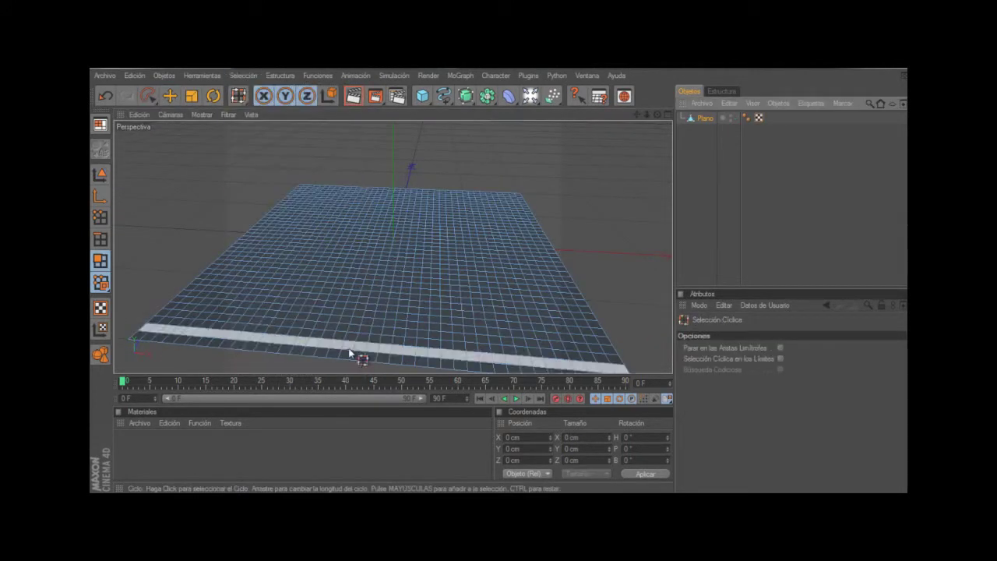
pyautogui.click(248, 341)
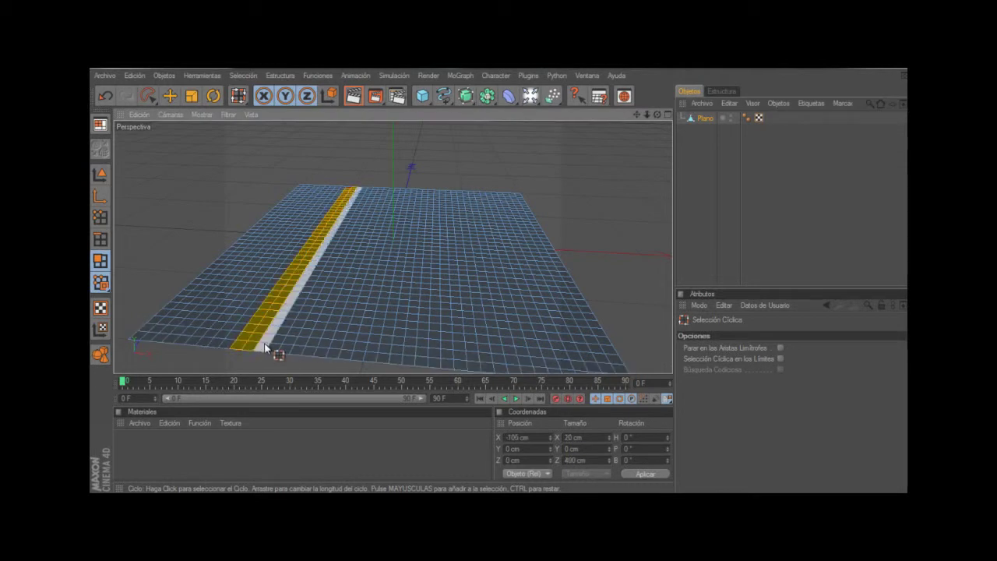
pyautogui.keyDown('shift'); pyautogui.moveTo(267, 350); pyautogui.dragTo(286, 351); pyautogui.keyUp('shift')
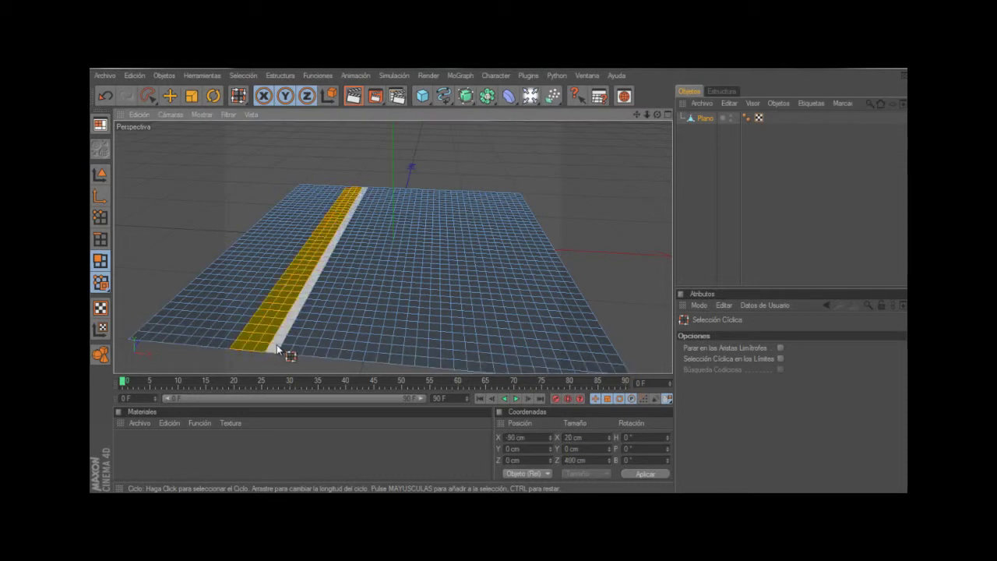
pyautogui.keyDown('shift'); pyautogui.click(224, 302); pyautogui.keyUp('shift')
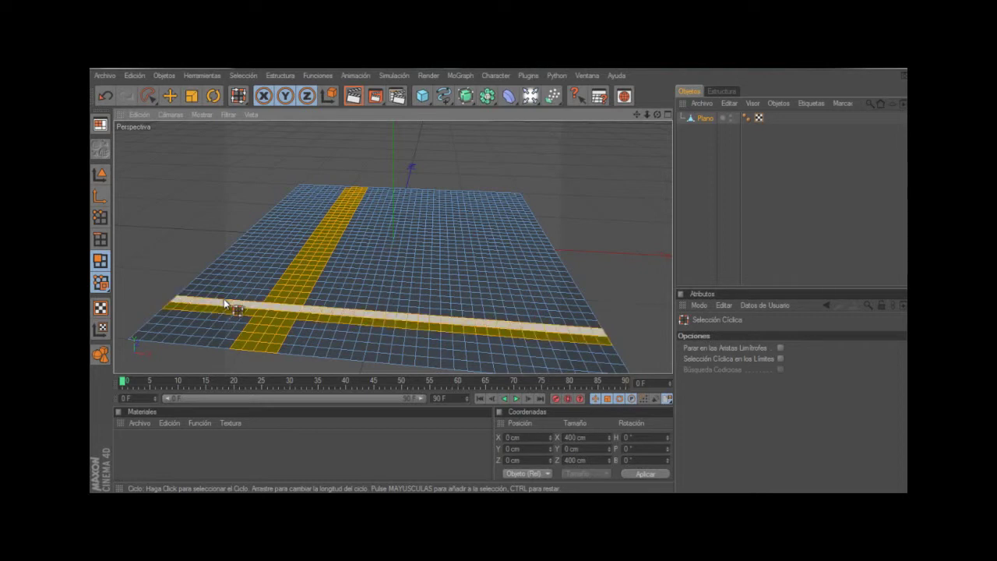
pyautogui.keyDown('shift'); pyautogui.moveTo(223, 298); pyautogui.dragTo(231, 293); pyautogui.keyUp('shift')
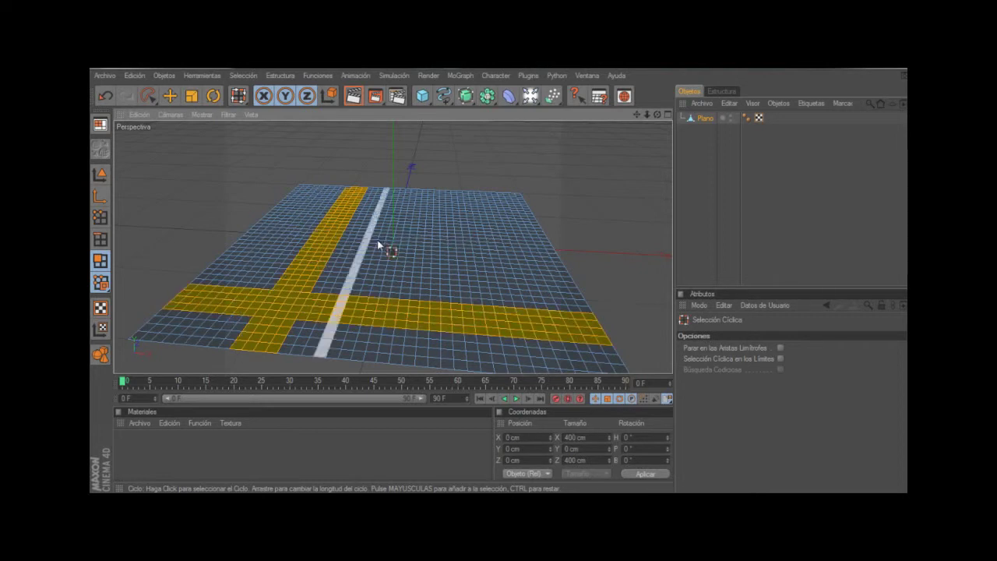
pyautogui.moveTo(444, 259)
pyautogui.keyDown('shift'); pyautogui.mouseDown()
pyautogui.moveTo(462, 263)
pyautogui.moveTo(457, 325)
pyautogui.mouseUp(); pyautogui.keyUp('shift')
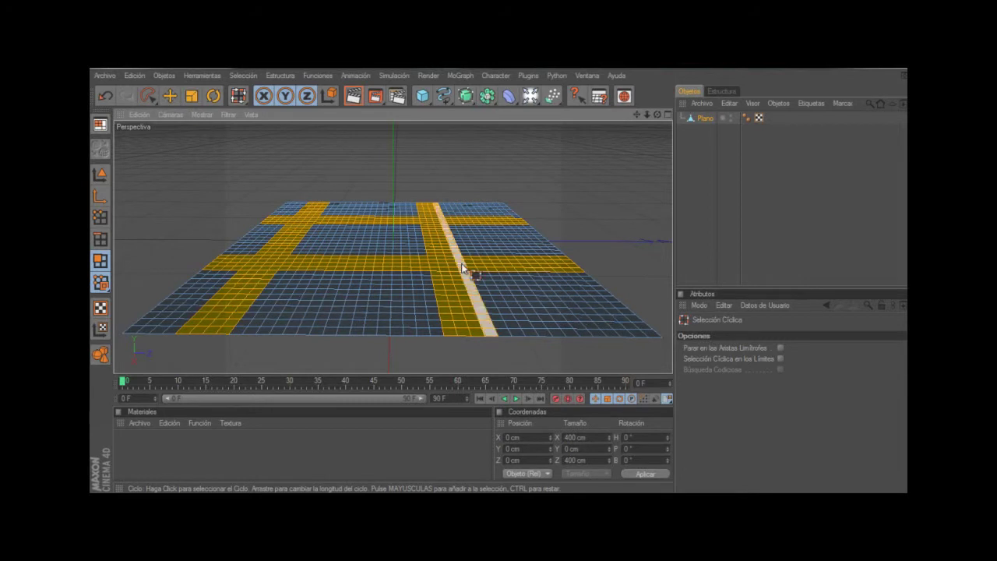
pyautogui.click(279, 76)
pyautogui.click(304, 155)
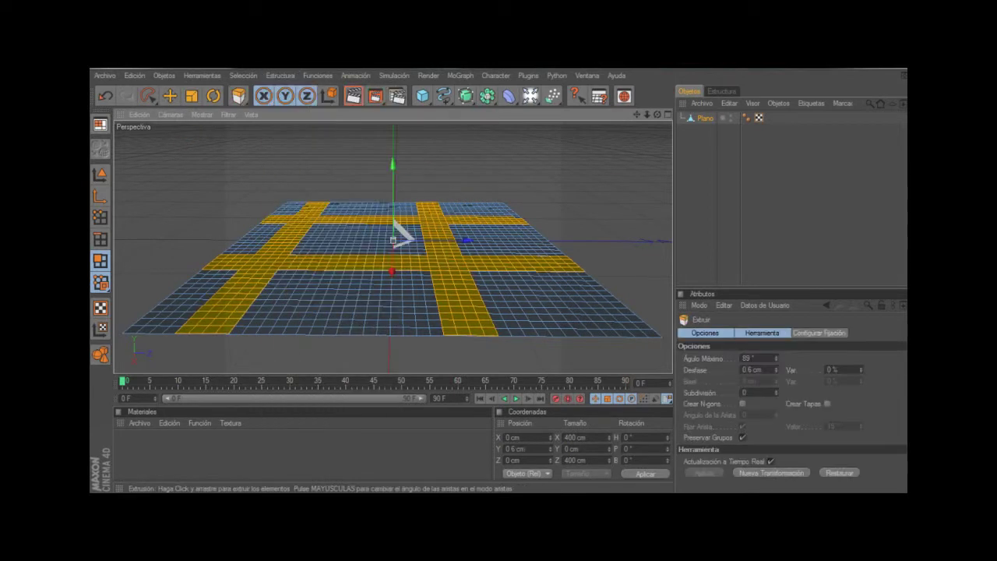
# Extrude the selected street strips downward to a -3 cm offset
pyautogui.moveTo(393, 223); pyautogui.dragTo(393, 227)
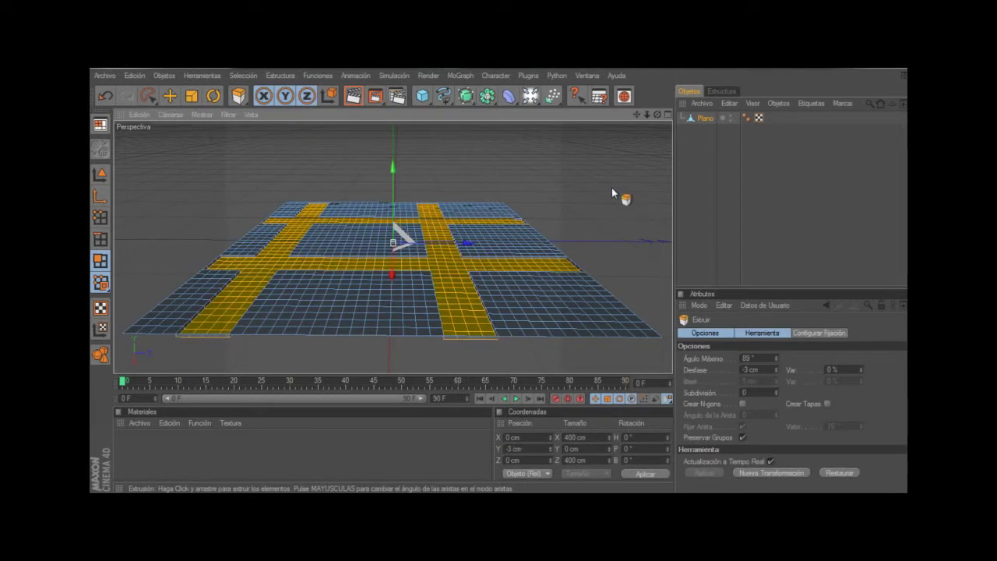
pyautogui.click(148, 95)
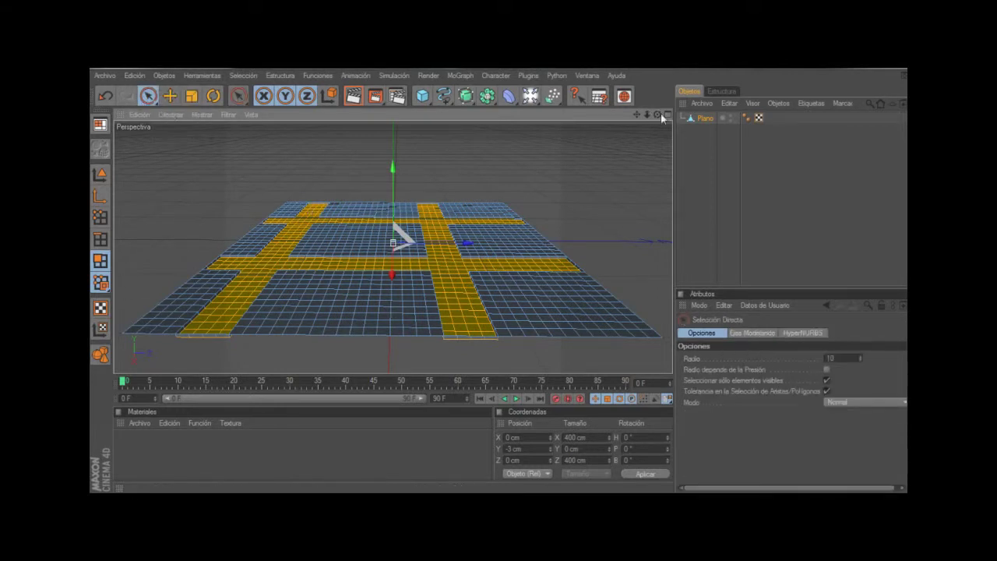
pyautogui.keyDown('alt'); pyautogui.moveTo(188, 242); pyautogui.dragTo(240, 81); pyautogui.keyUp('alt')
# Invert the selection from the street strips onto the city blocks
pyautogui.press('e')
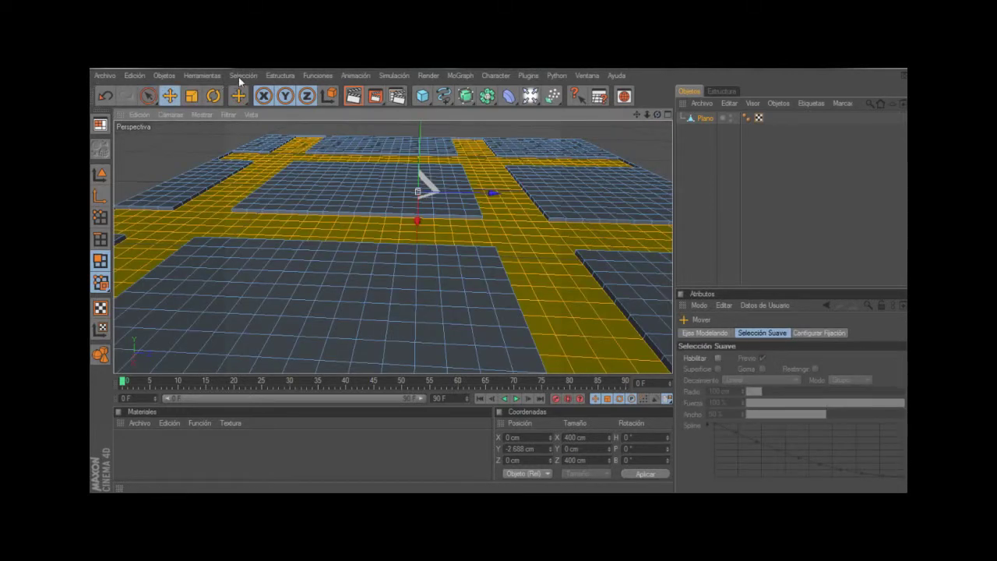
pyautogui.click(242, 76)
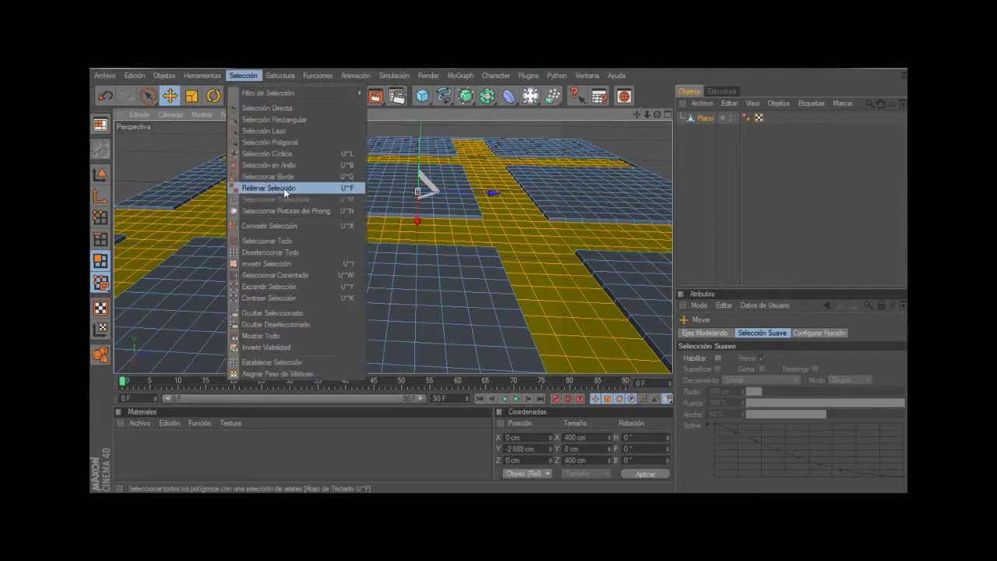
pyautogui.click(296, 262)
pyautogui.scroll(-5, 420, 234)
# Inset the city blocks by about 7.9 cm with Extrusión Interior
pyautogui.click(281, 76)
pyautogui.click(327, 257)
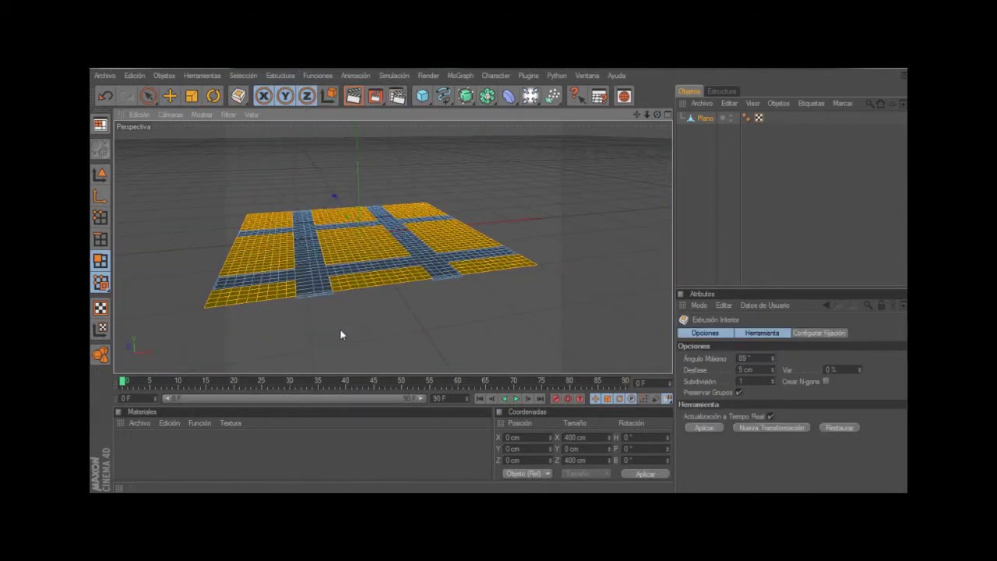
pyautogui.scroll(5, 378, 256)
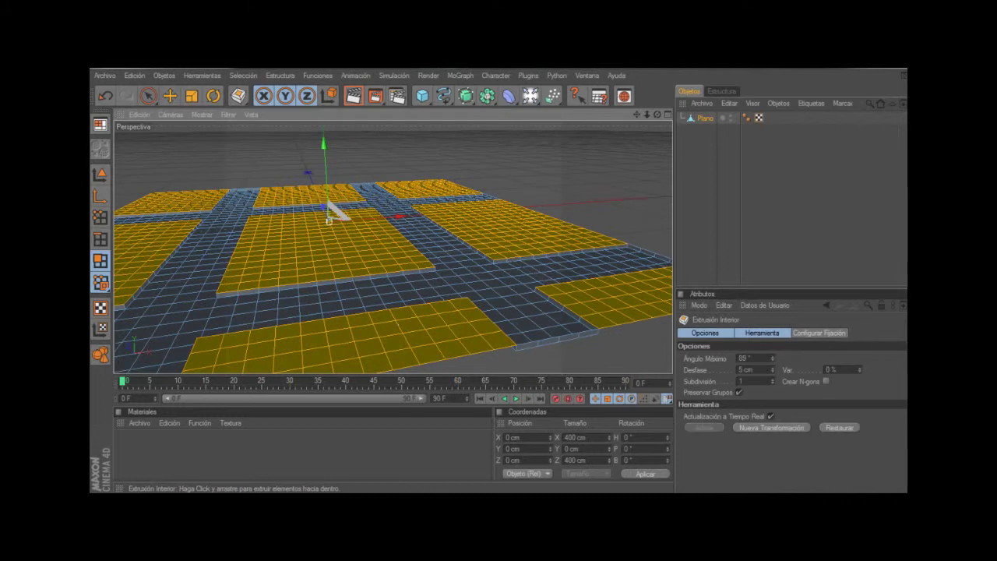
pyautogui.moveTo(395, 318); pyautogui.dragTo(381, 304)
pyautogui.moveTo(328, 221); pyautogui.dragTo(328, 221)
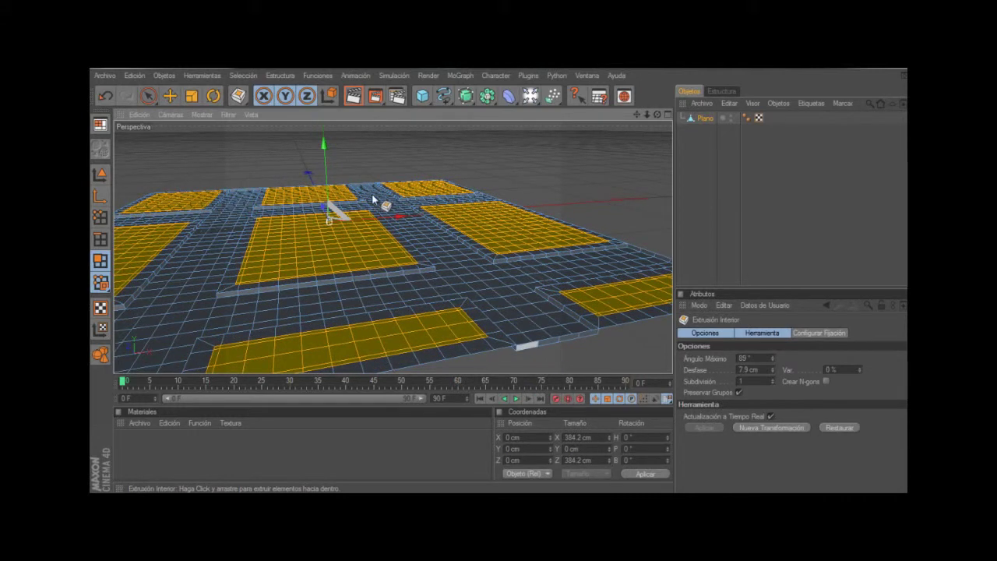
pyautogui.click(239, 95)
# Extrude the inset block tops and lift them about 42 cm into tall building volumes
pyautogui.click(289, 104)
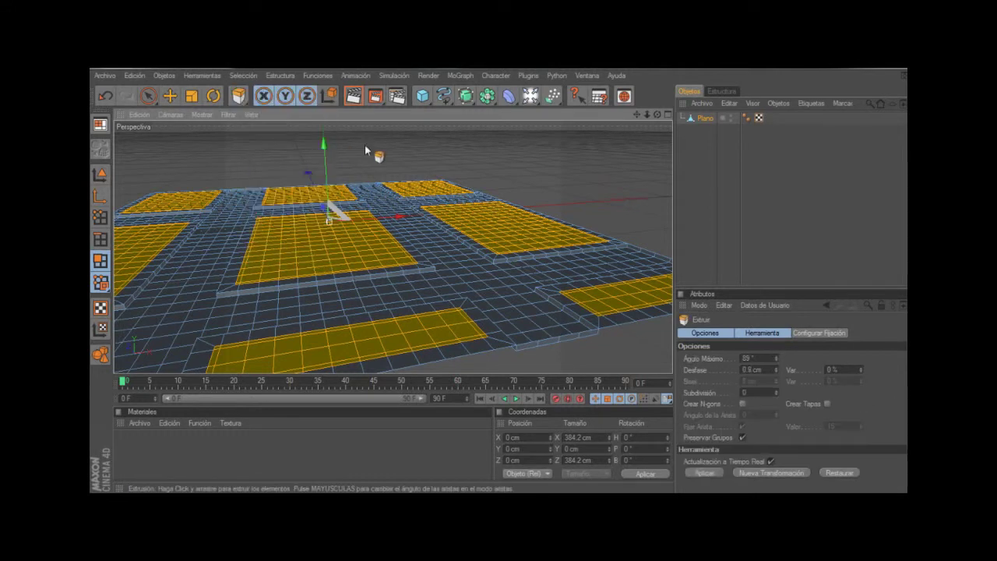
pyautogui.moveTo(365, 145); pyautogui.dragTo(374, 145)
pyautogui.press('e')
pyautogui.moveTo(328, 220); pyautogui.dragTo(326, 153)
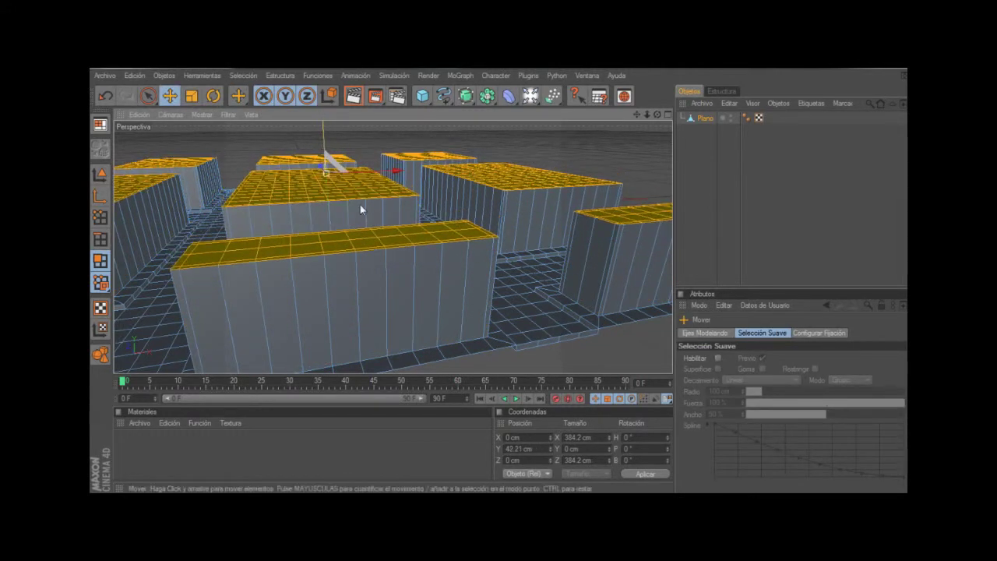
pyautogui.scroll(-5, 360, 204)
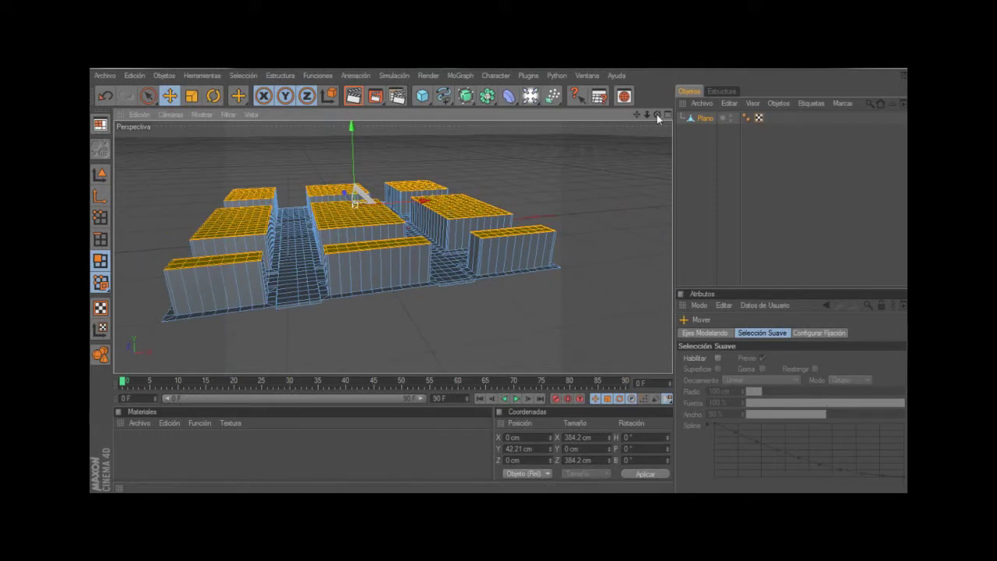
pyautogui.moveTo(657, 114); pyautogui.dragTo(184, 192)
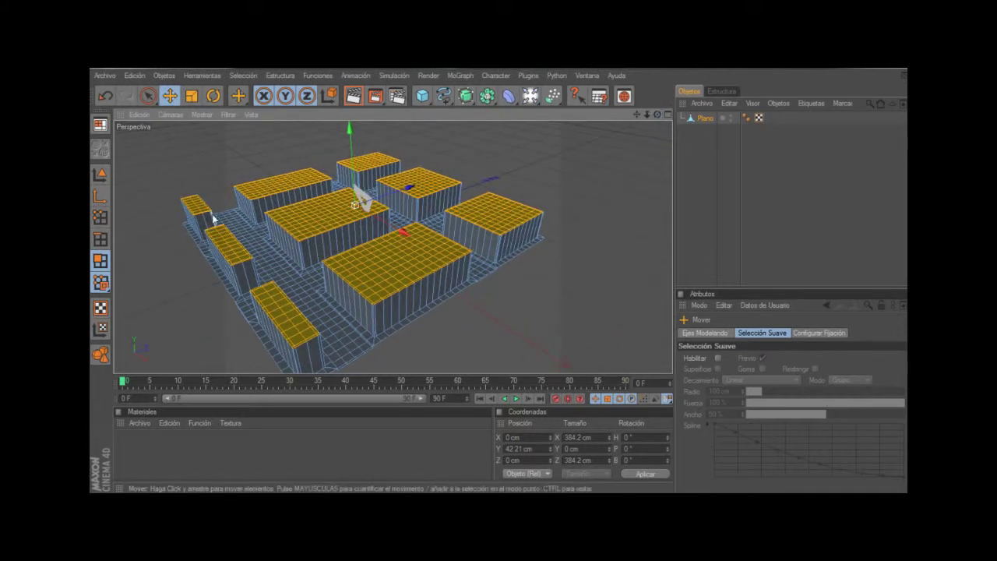
# Raise the selected rooftop faces and deselect the small lower-left rooftop
pyautogui.press('9')
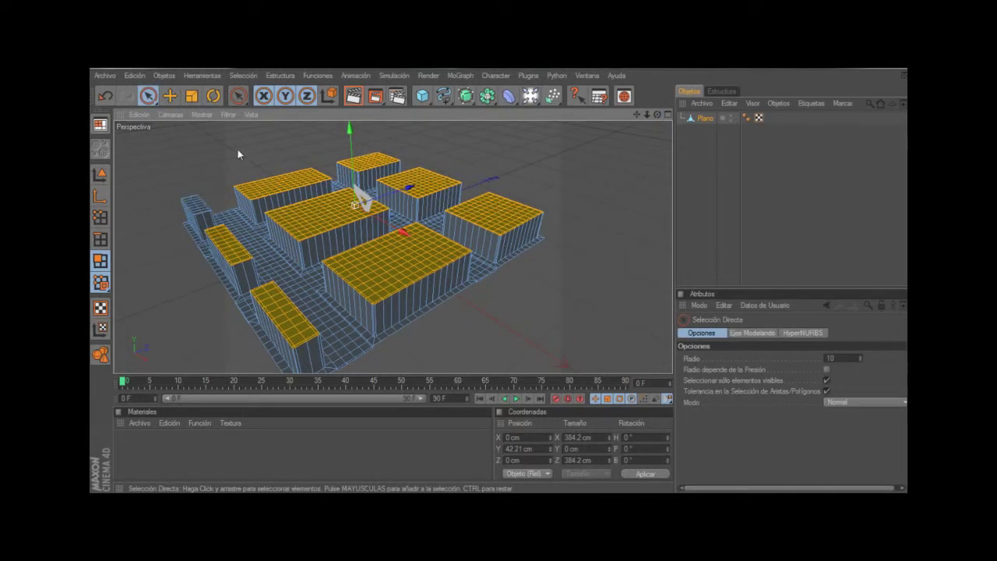
pyautogui.press('e')
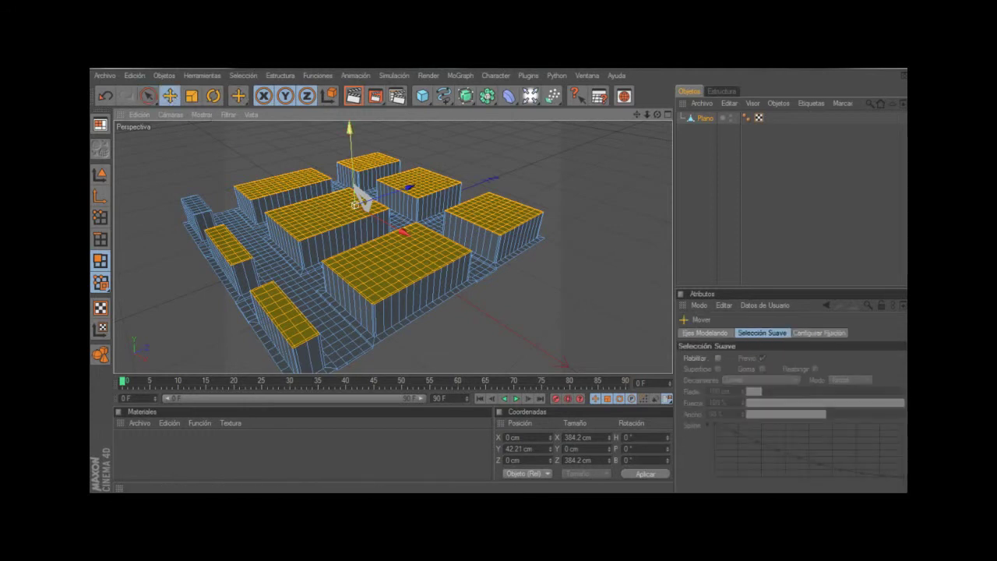
pyautogui.moveTo(349, 140); pyautogui.dragTo(349, 123)
pyautogui.press('9')
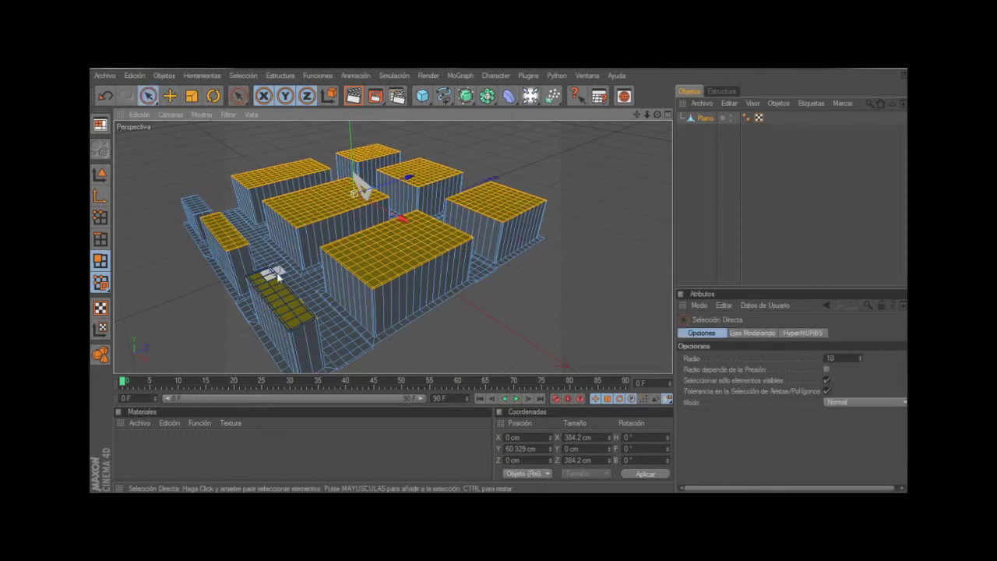
pyautogui.keyDown('ctrl'); pyautogui.moveTo(277, 275); pyautogui.dragTo(320, 323); pyautogui.keyUp('ctrl')
pyautogui.moveTo(637, 113); pyautogui.dragTo(606, 115)
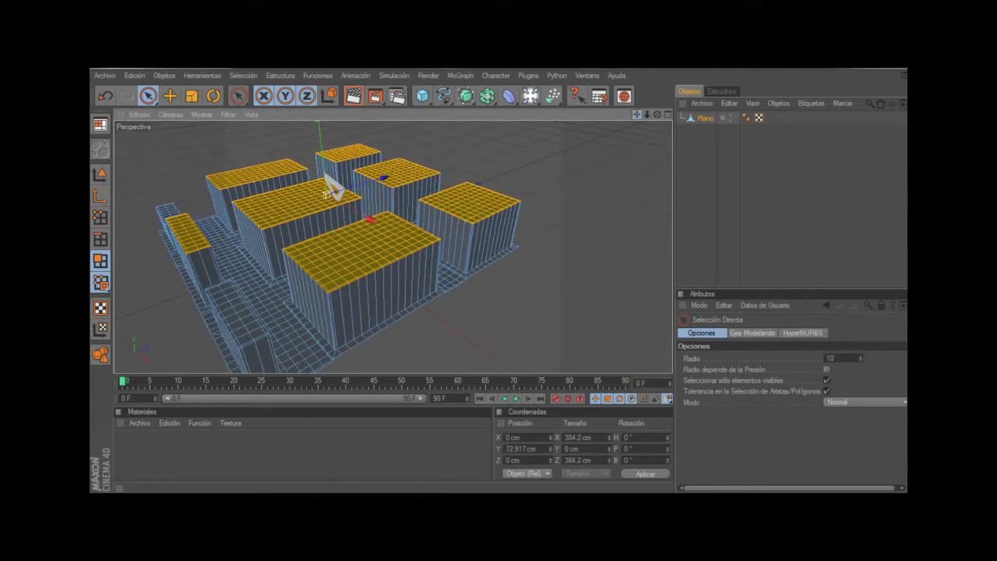
# Lower the remaining rooftops, raise them about 28.8 cm, and deselect the back block's corners
pyautogui.keyDown('alt'); pyautogui.moveTo(331, 188); pyautogui.dragTo(311, 196, button='middle'); pyautogui.keyUp('alt')
pyautogui.moveTo(304, 124); pyautogui.dragTo(312, 194)
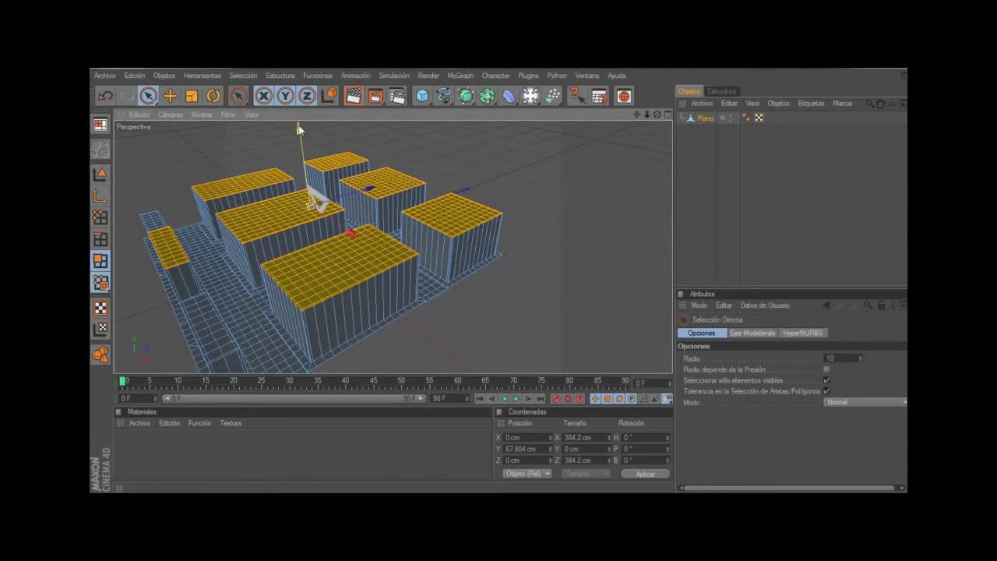
pyautogui.moveTo(299, 128)
pyautogui.mouseDown()
pyautogui.moveTo(304, 154)
pyautogui.moveTo(349, 184)
pyautogui.mouseUp()
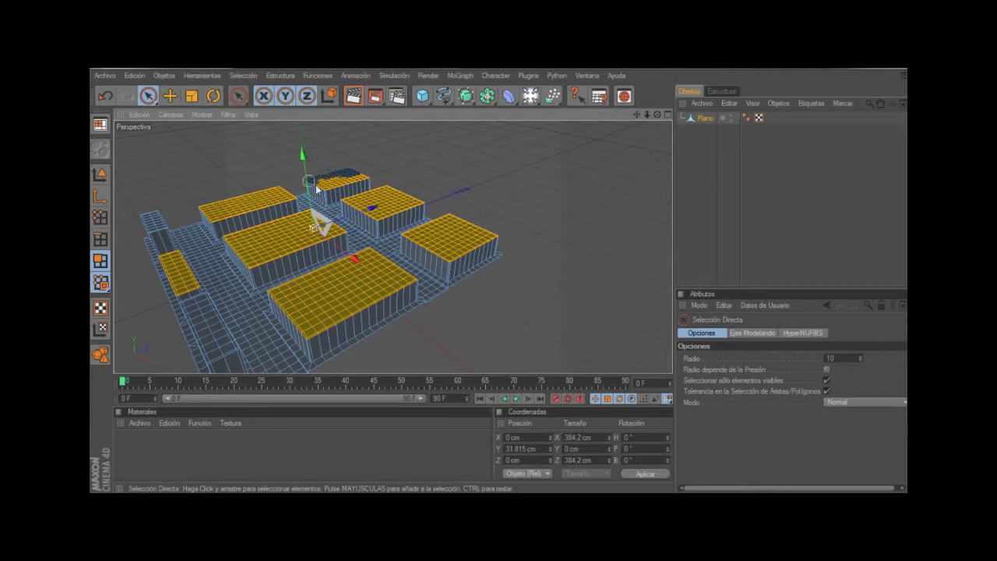
pyautogui.scroll(3, 373, 180)
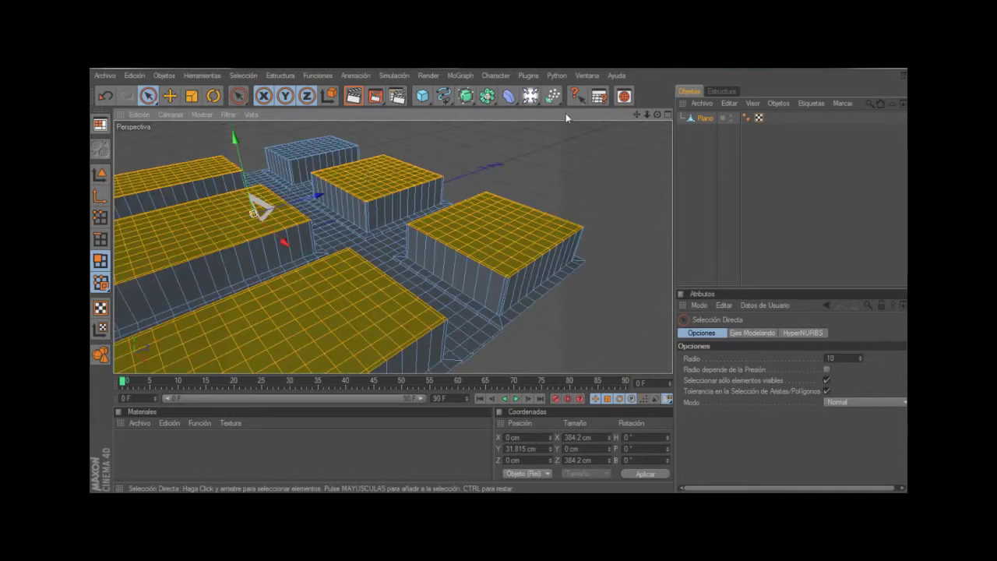
pyautogui.moveTo(657, 114); pyautogui.dragTo(660, 117)
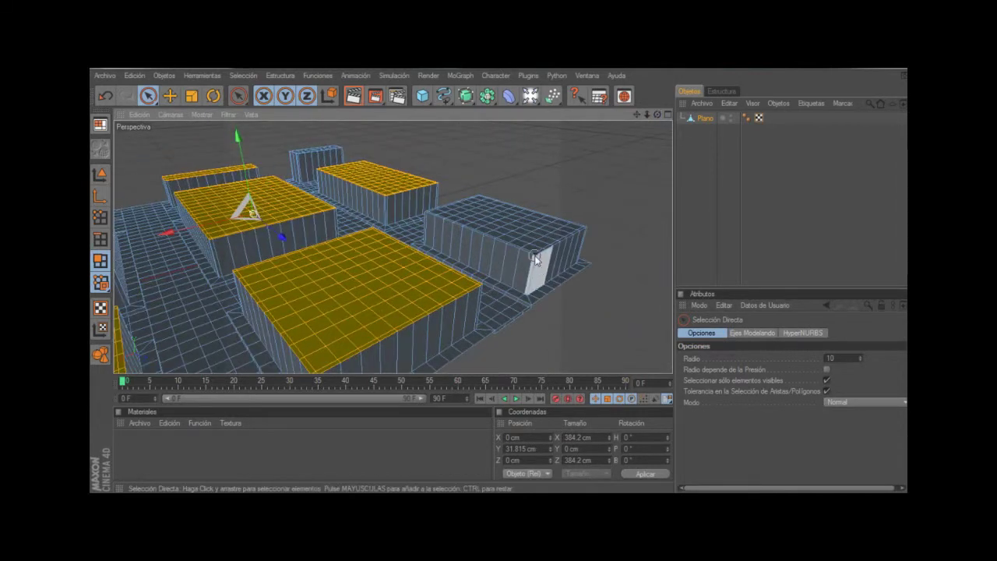
pyautogui.scroll(-3, 390, 234)
pyautogui.moveTo(305, 156); pyautogui.dragTo(302, 129)
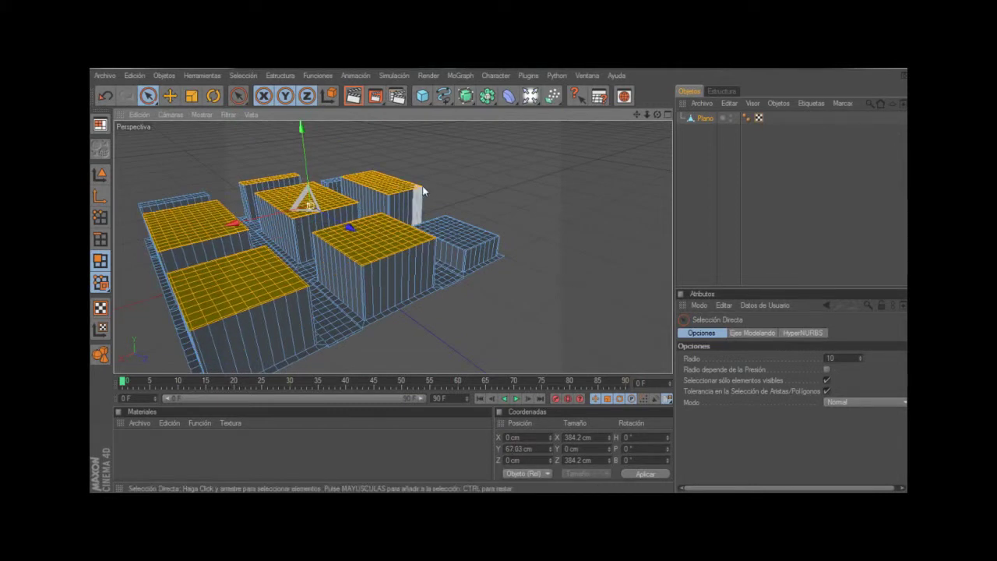
pyautogui.keyDown('ctrl'); pyautogui.moveTo(425, 189); pyautogui.dragTo(353, 204); pyautogui.keyUp('ctrl')
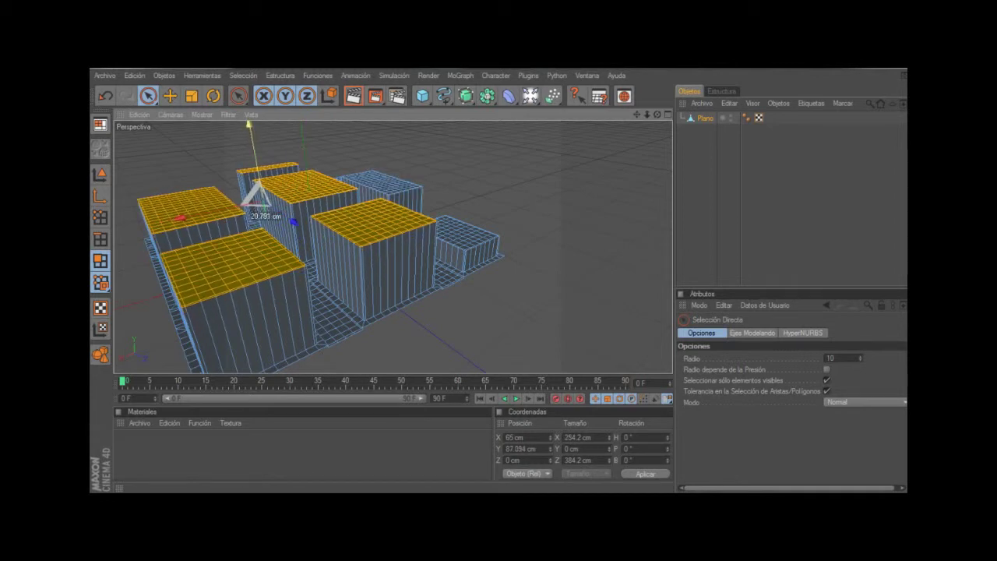
# Select a patch of faces on the middle rooftop and raise it about 22.5 cm
pyautogui.keyDown('shift'); pyautogui.click(360, 218); pyautogui.keyUp('shift')
pyautogui.press('d')
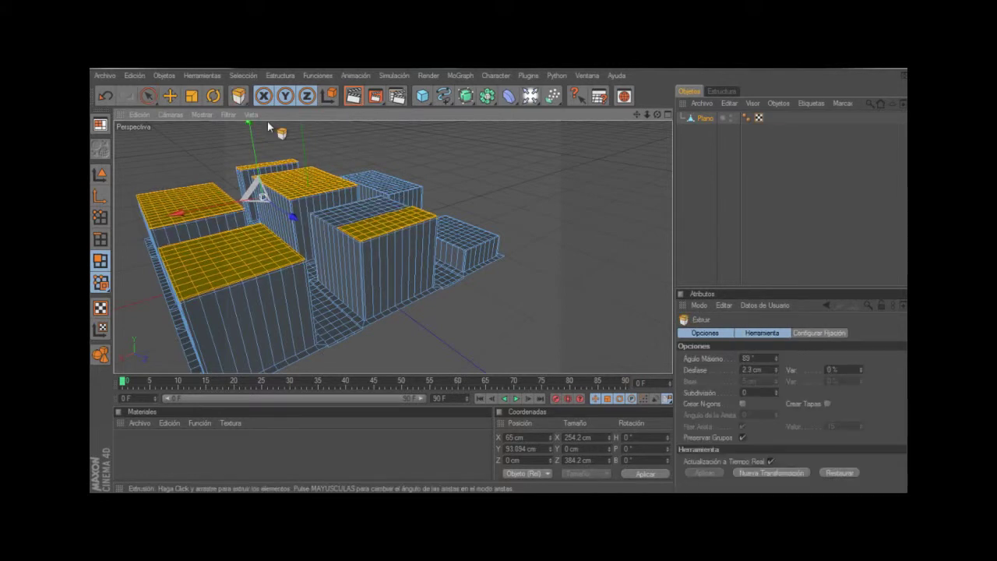
pyautogui.press('space')
pyautogui.keyDown('alt'); pyautogui.moveTo(249, 127); pyautogui.dragTo(250, 133); pyautogui.keyUp('alt')
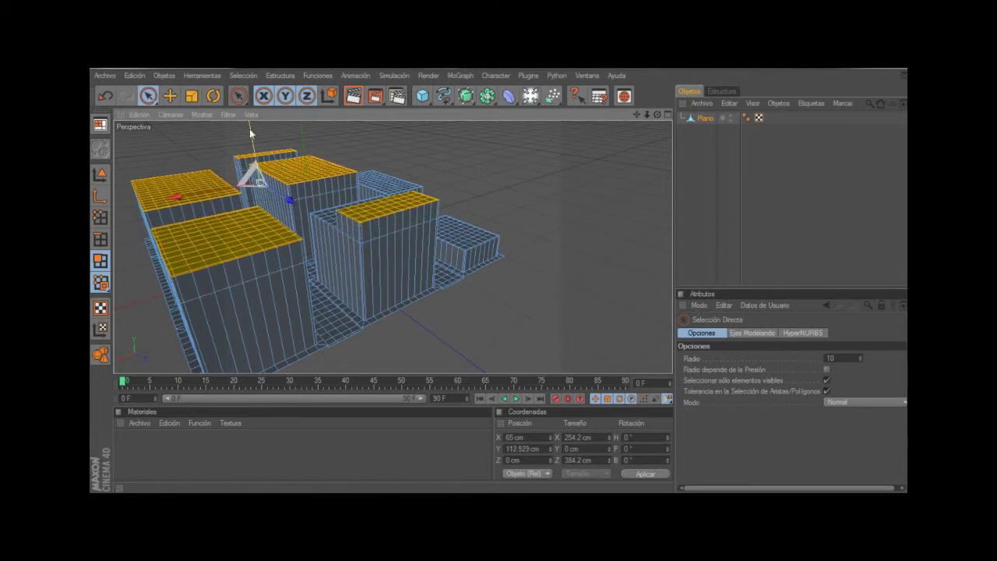
pyautogui.keyDown('alt'); pyautogui.moveTo(425, 256); pyautogui.dragTo(375, 249); pyautogui.keyUp('alt')
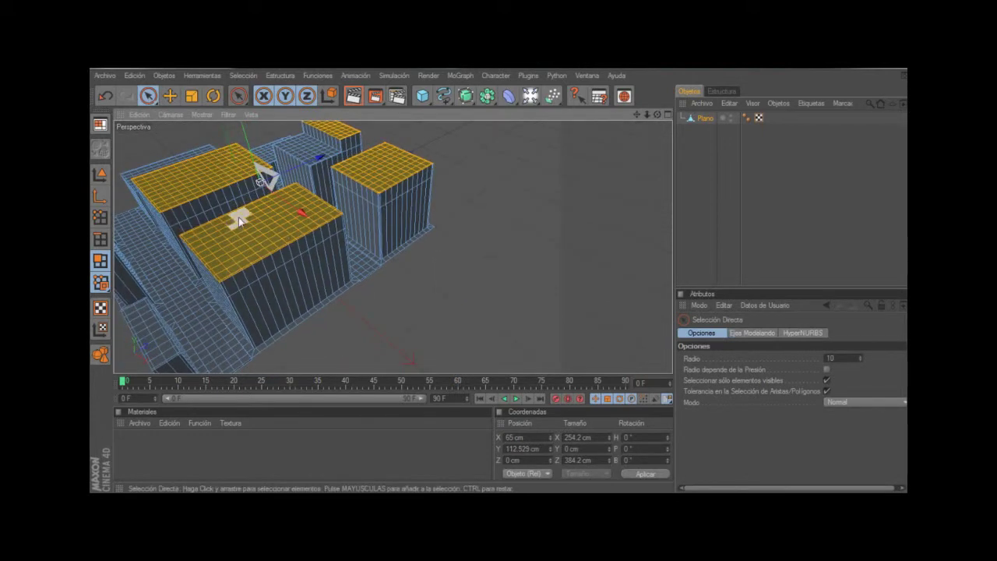
pyautogui.moveTo(238, 218); pyautogui.dragTo(272, 253)
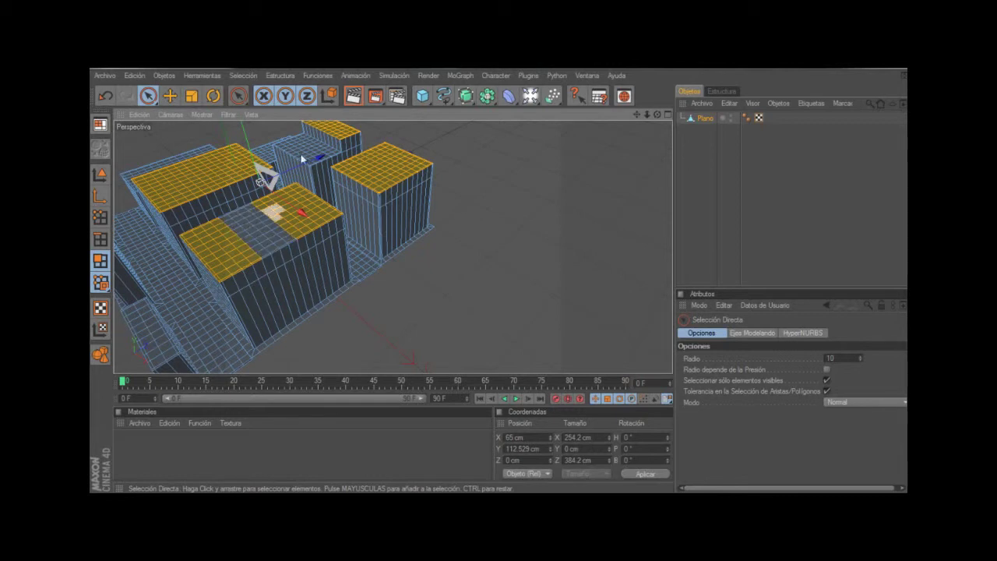
pyautogui.keyDown('alt'); pyautogui.moveTo(302, 159); pyautogui.dragTo(427, 173); pyautogui.keyUp('alt')
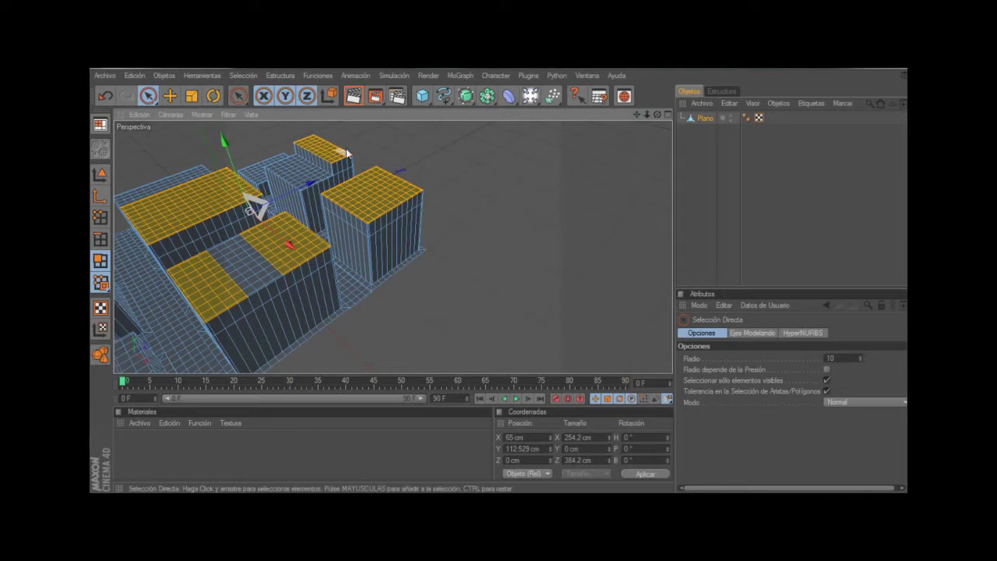
pyautogui.press('v')
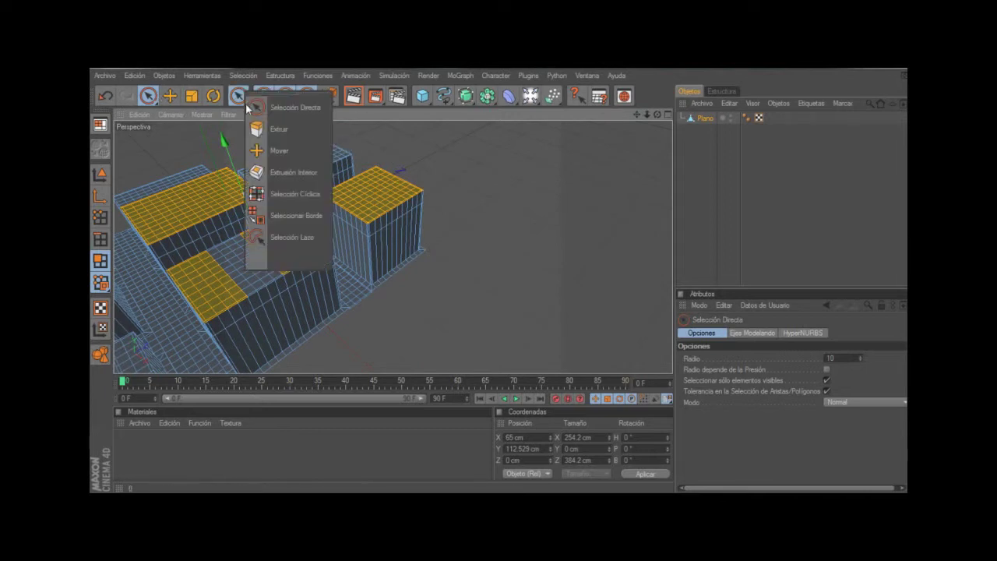
pyautogui.click(247, 108)
pyautogui.moveTo(226, 142); pyautogui.dragTo(221, 127)
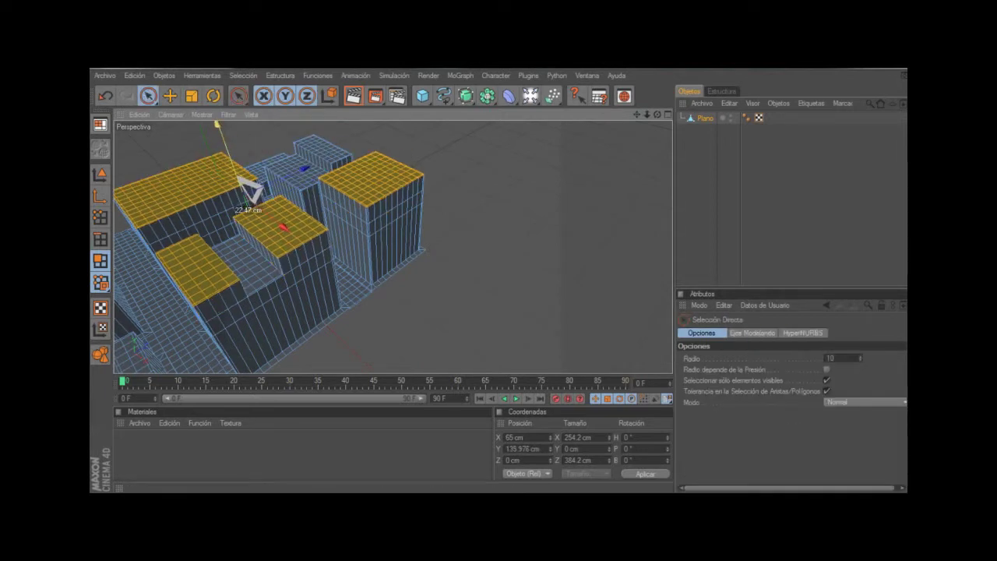
# Deselect the leftmost and parts of the lower-left rooftops, then raise the rest about 30.9 cm
pyautogui.scroll(-3, 257, 203)
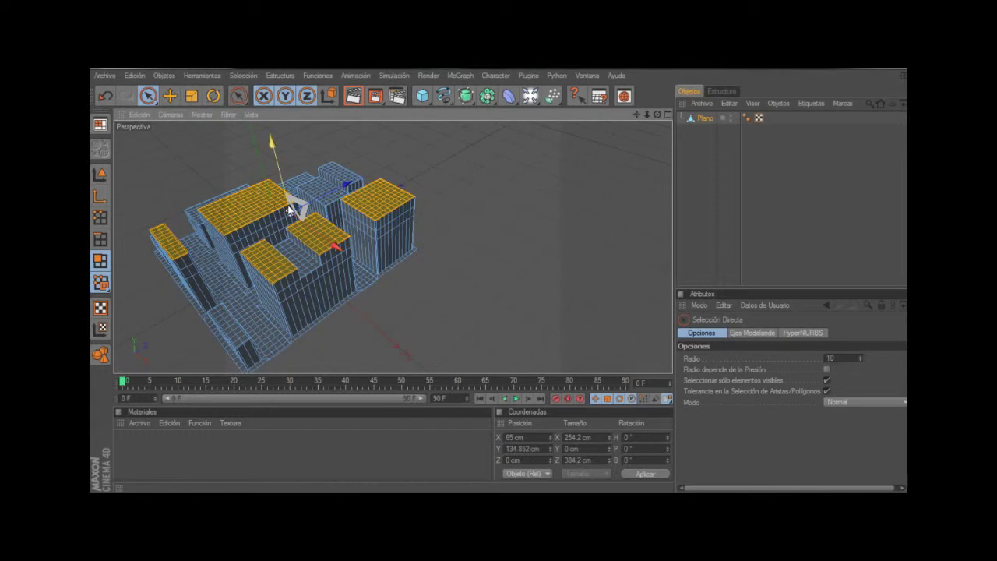
pyautogui.keyDown('ctrl'); pyautogui.click(159, 237); pyautogui.keyUp('ctrl')
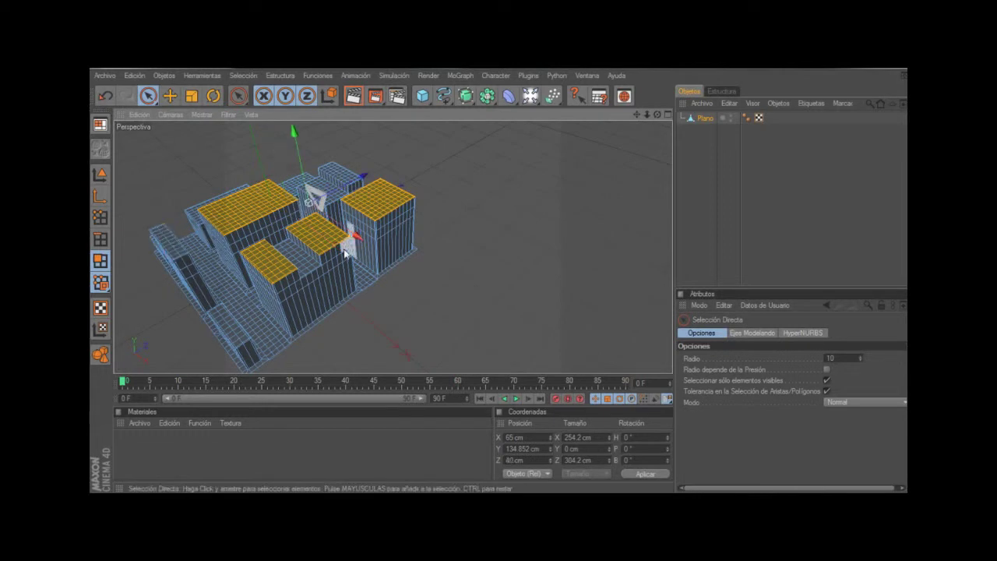
pyautogui.moveTo(345, 254)
pyautogui.keyDown('ctrl'); pyautogui.mouseDown()
pyautogui.moveTo(252, 266)
pyautogui.moveTo(322, 264)
pyautogui.mouseUp(); pyautogui.keyUp('ctrl')
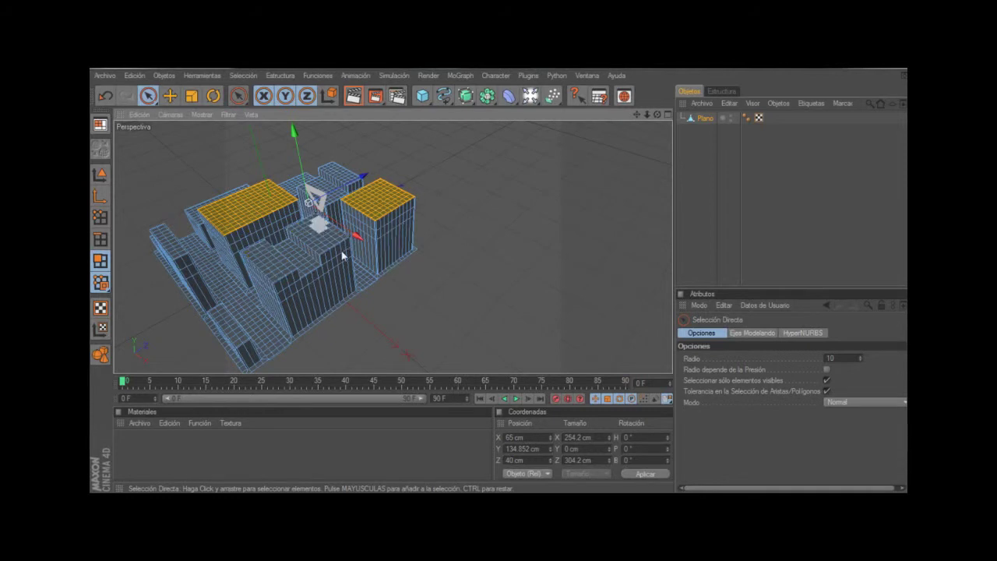
pyautogui.moveTo(657, 114); pyautogui.dragTo(661, 116)
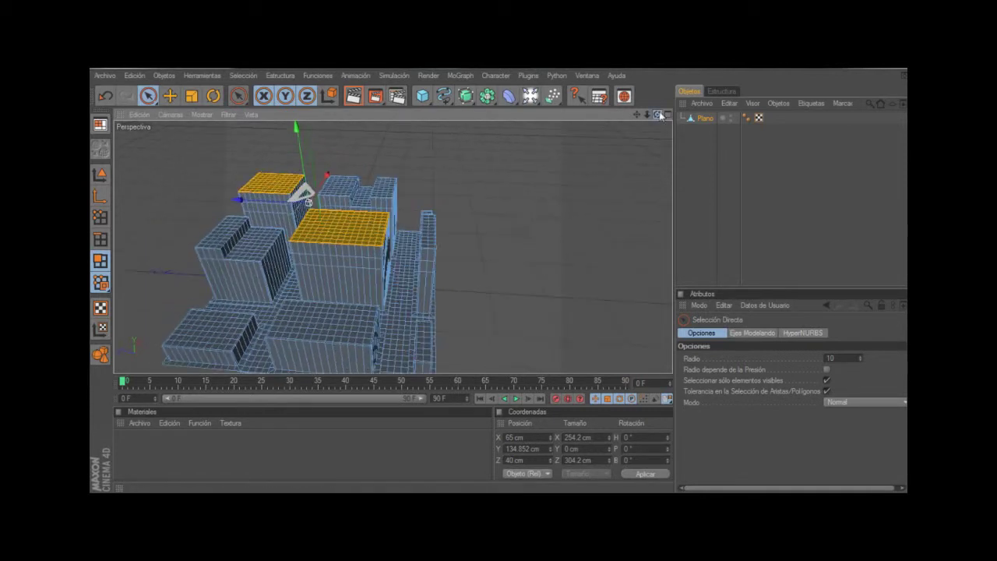
pyautogui.moveTo(309, 202); pyautogui.dragTo(307, 185)
# Lift the two selected tower tops a further 85.5 cm
pyautogui.scroll(2, 315, 202)
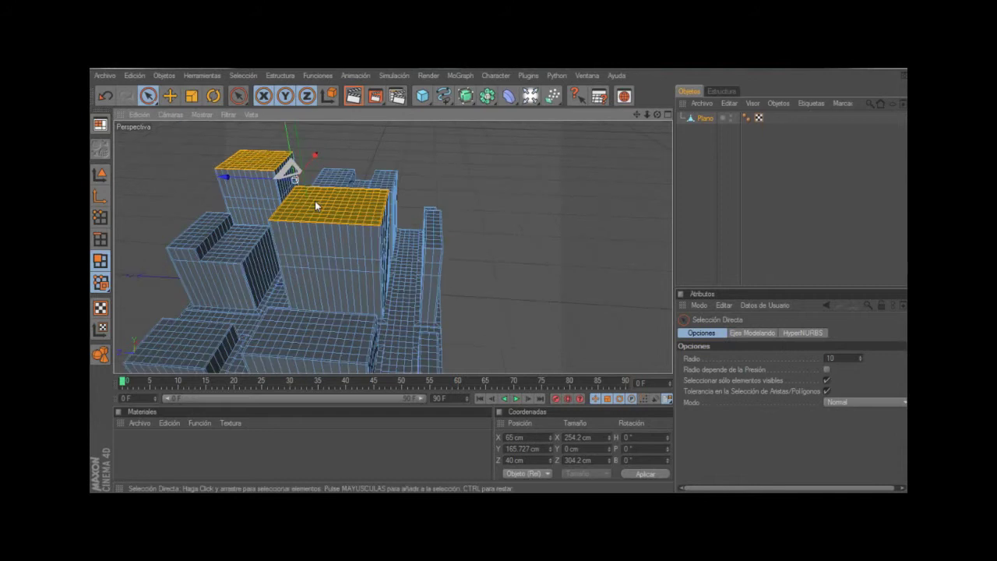
pyautogui.scroll(2, 315, 202)
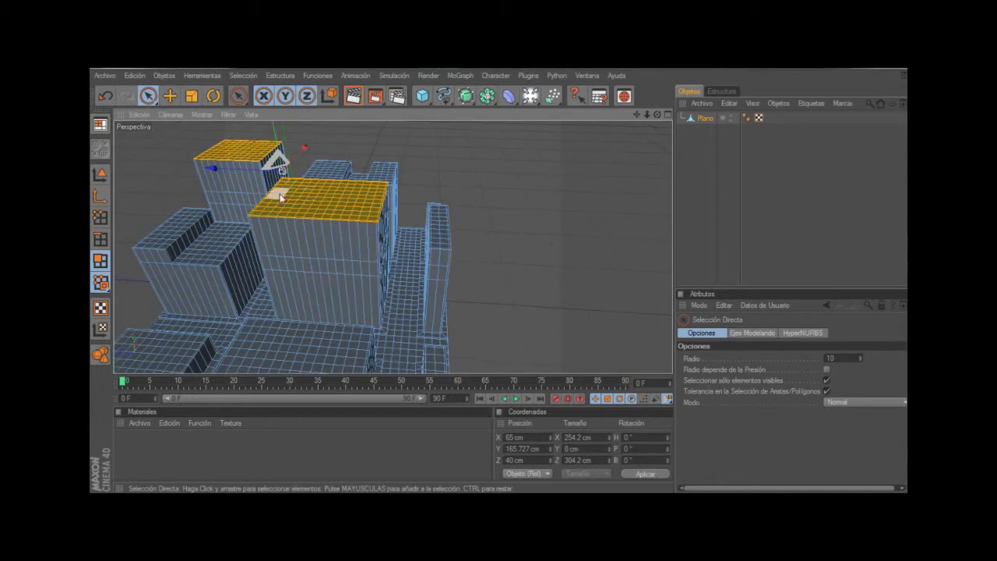
pyautogui.scroll(-2, 282, 198)
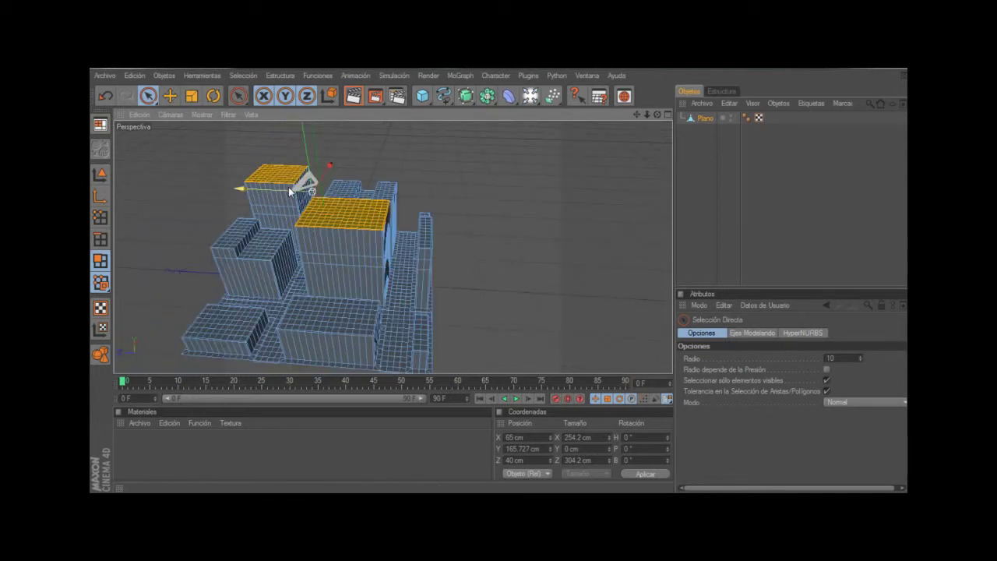
pyautogui.moveTo(295, 179); pyautogui.dragTo(543, 173)
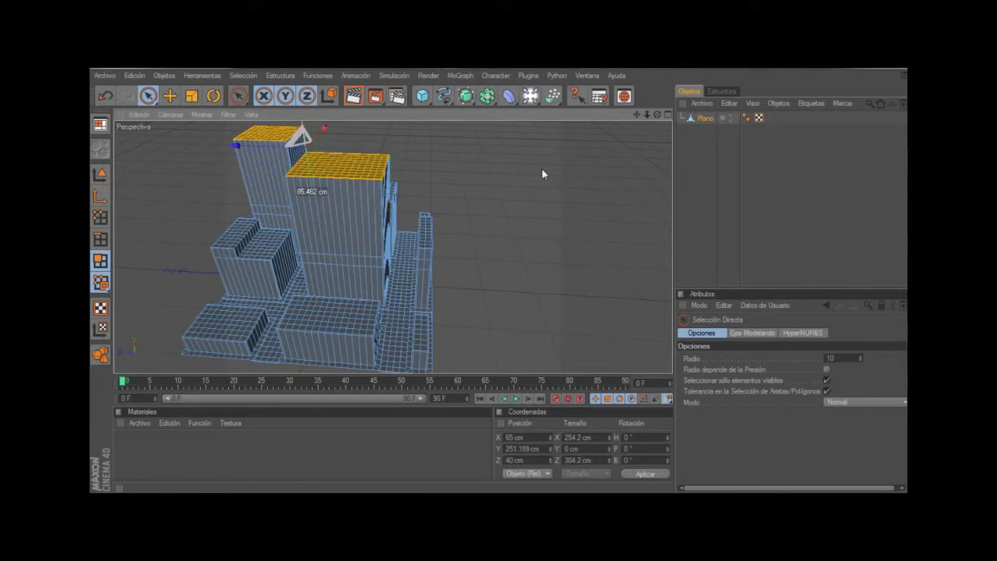
pyautogui.scroll(-5, 541, 168)
pyautogui.scroll(4, 542, 167)
pyautogui.keyDown('alt'); pyautogui.moveTo(542, 167); pyautogui.dragTo(505, 156); pyautogui.keyUp('alt')
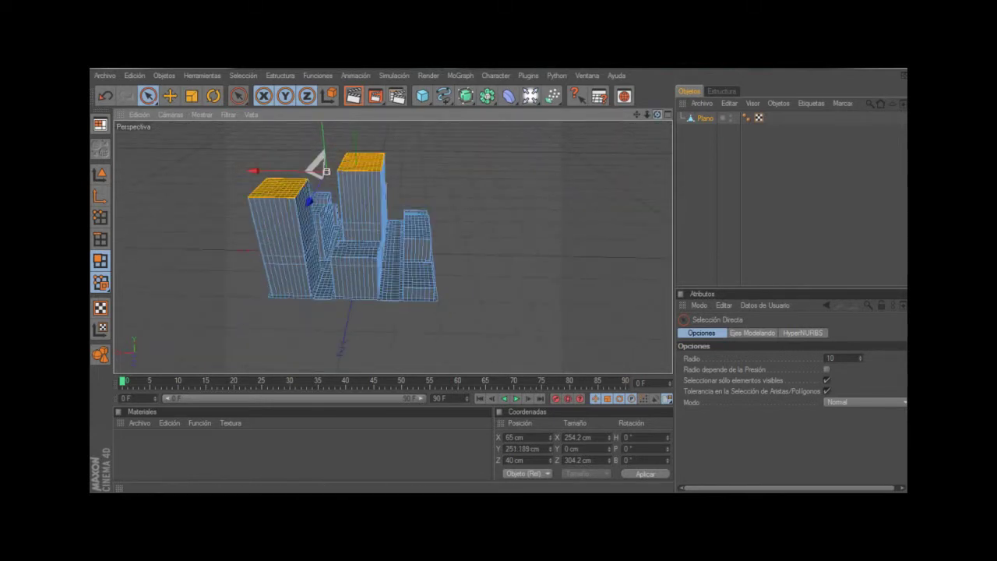
pyautogui.moveTo(657, 114); pyautogui.dragTo(666, 105)
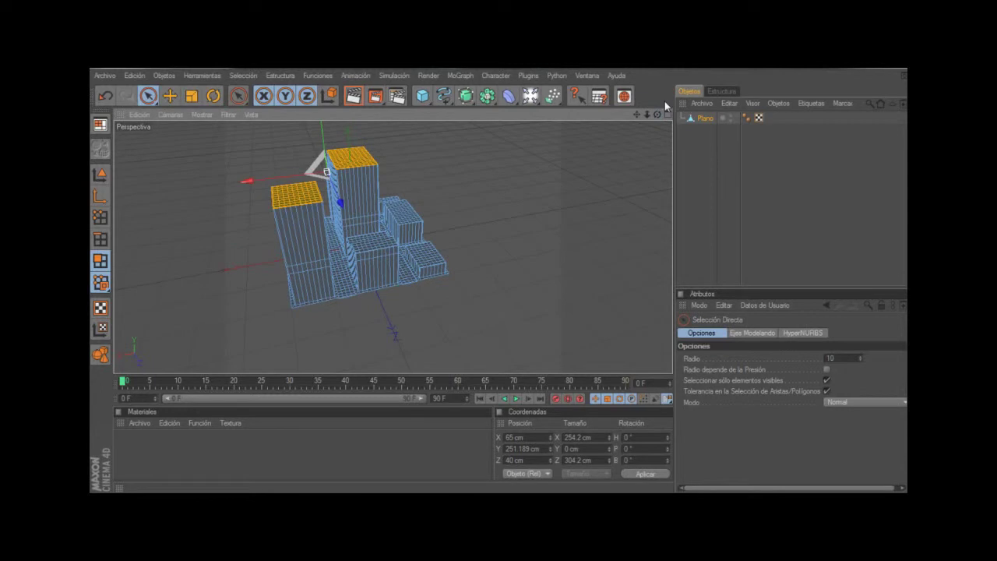
# Select both tower tops, drop their edge faces, and raise them to Y 394.167
pyautogui.click(312, 209)
pyautogui.moveTo(312, 209)
pyautogui.keyDown('alt'); pyautogui.mouseDown()
pyautogui.moveTo(306, 158)
pyautogui.moveTo(329, 136)
pyautogui.mouseUp(); pyautogui.keyUp('alt')
pyautogui.scroll(5, 305, 159)
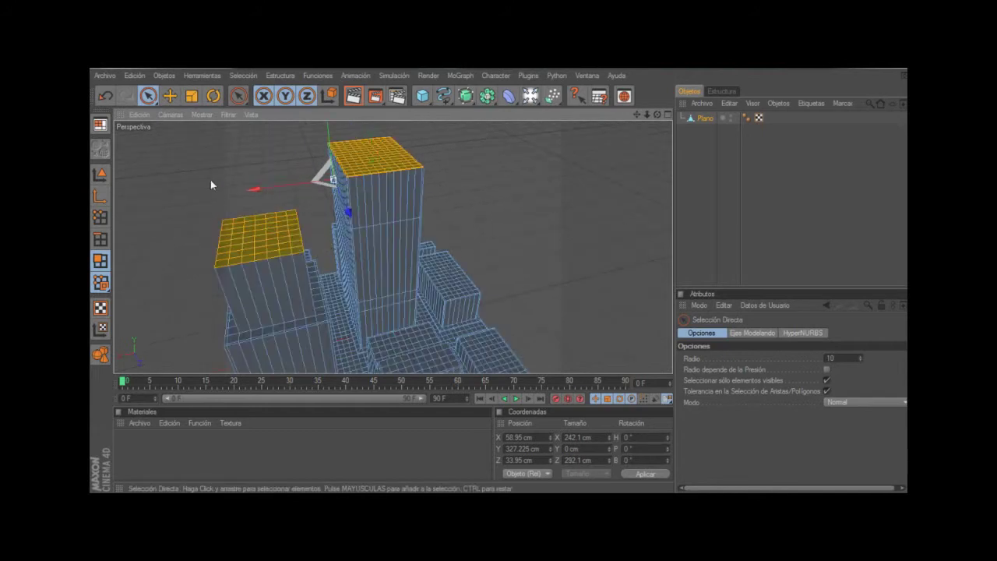
pyautogui.keyDown('ctrl'); pyautogui.moveTo(220, 227); pyautogui.dragTo(273, 269); pyautogui.keyUp('ctrl')
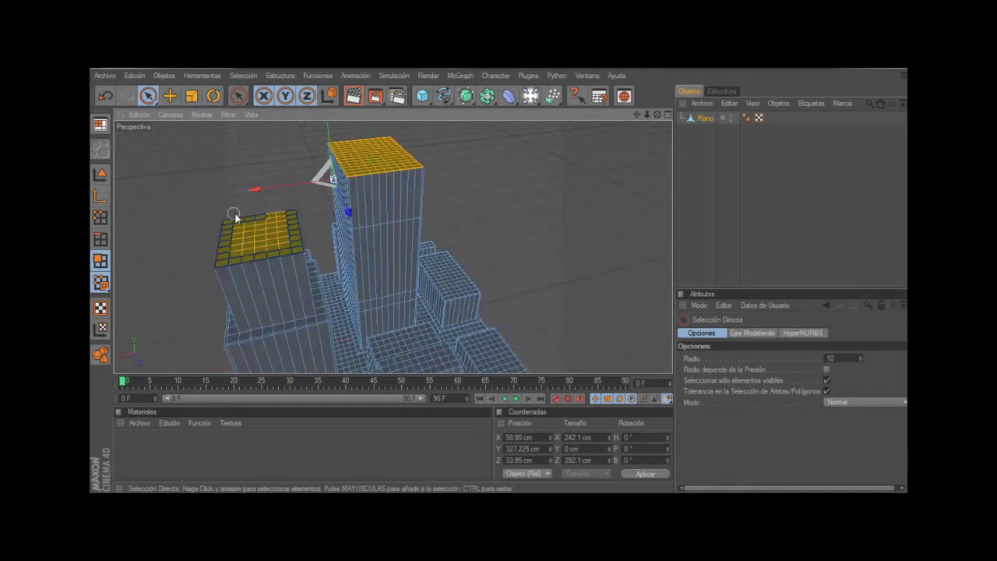
pyautogui.moveTo(238, 95); pyautogui.dragTo(269, 127)
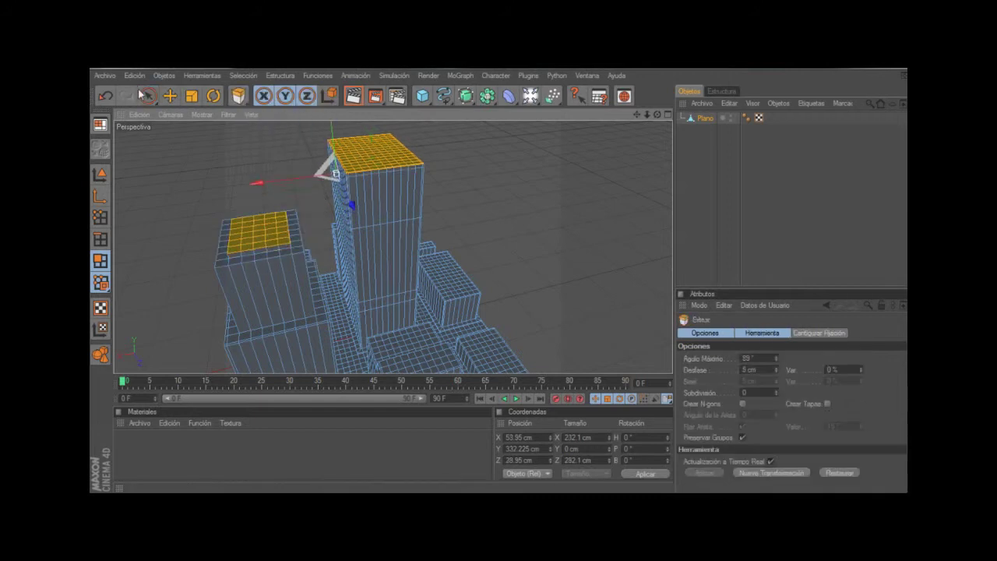
pyautogui.scroll(-3, 362, 136)
pyautogui.moveTo(363, 136); pyautogui.dragTo(363, 131)
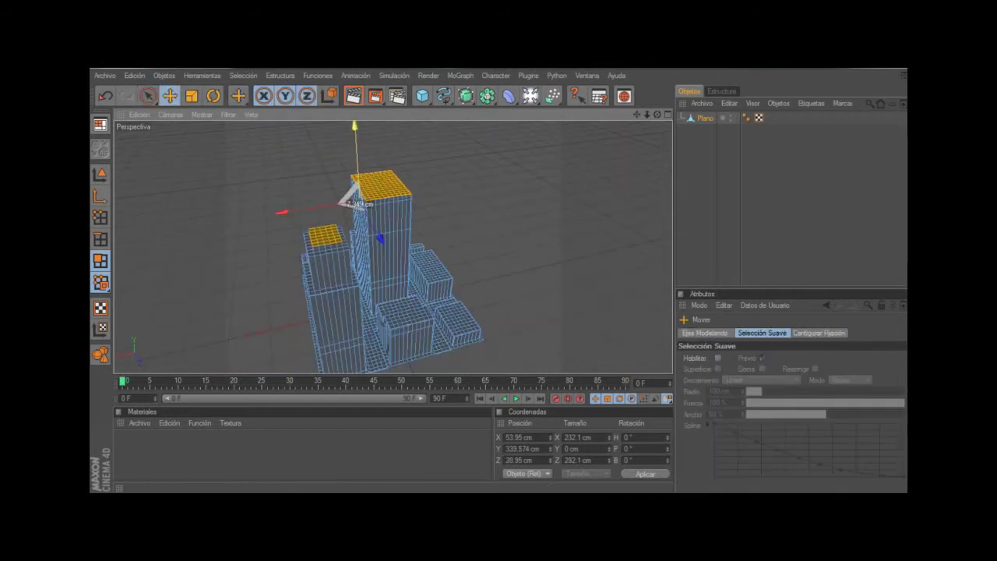
pyautogui.moveTo(356, 204); pyautogui.dragTo(355, 168)
pyautogui.moveTo(467, 156)
pyautogui.keyDown('alt'); pyautogui.mouseDown()
pyautogui.moveTo(591, 147)
pyautogui.moveTo(367, 193)
pyautogui.mouseUp(); pyautogui.keyUp('alt')
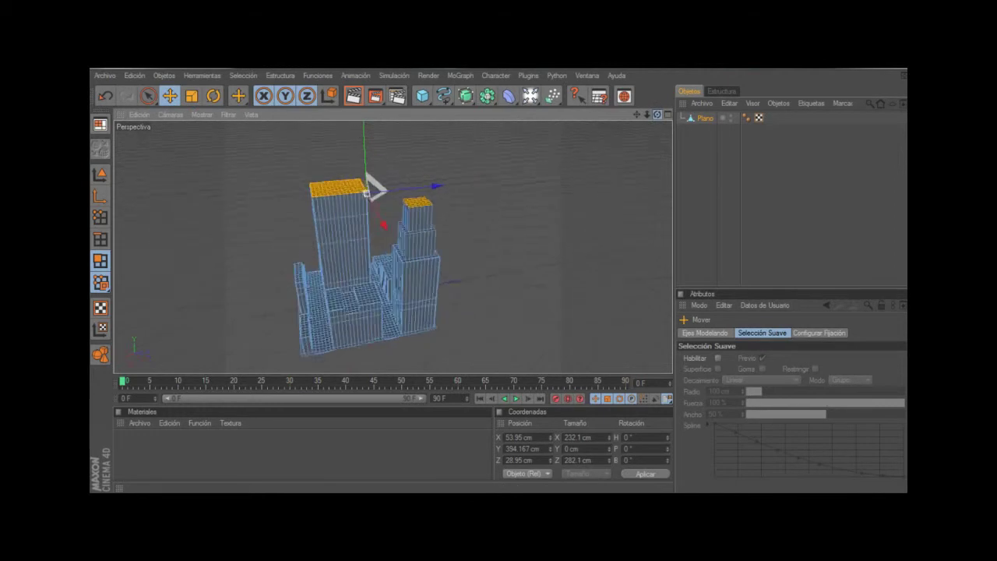
pyautogui.scroll(5, 211, 191)
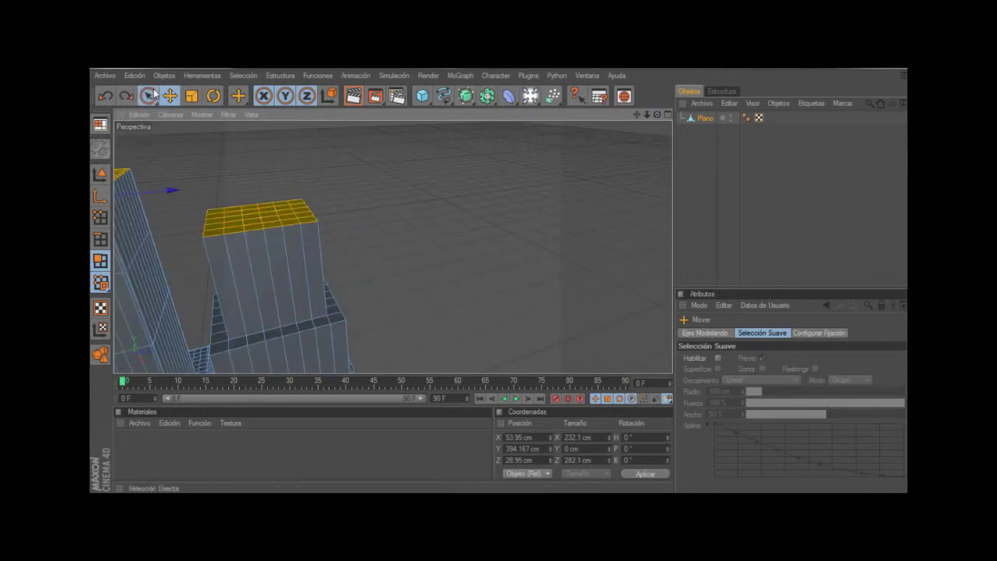
# Shrink the top face selection inward and extrude the inner faces upward
pyautogui.press('9')
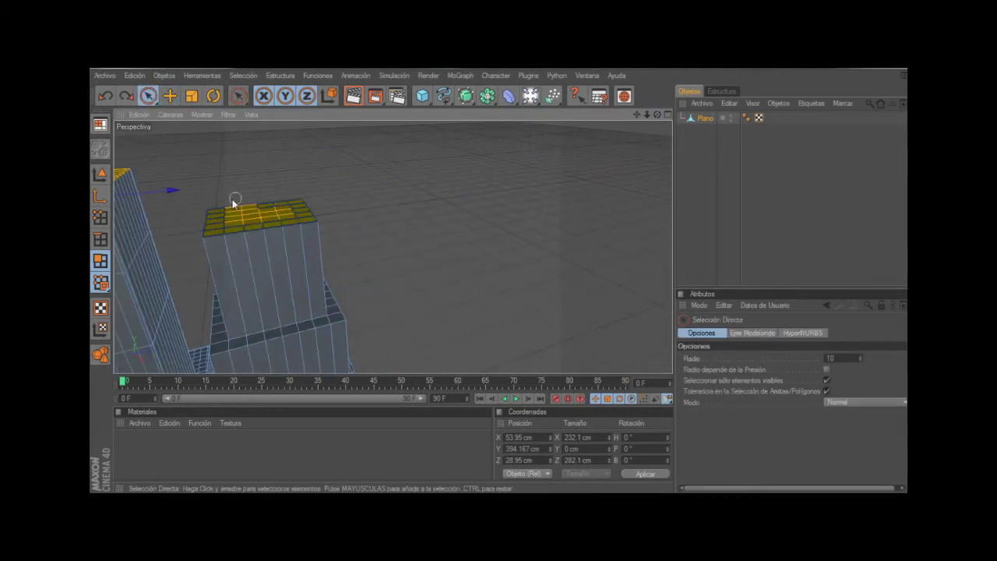
pyautogui.press('u')
pyautogui.press('k')
pyautogui.press('d')
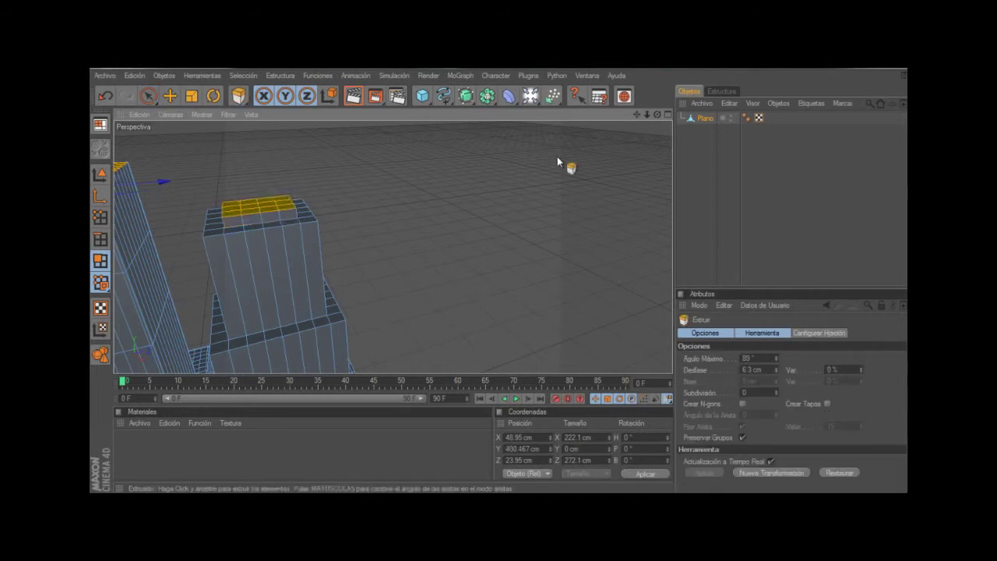
pyautogui.scroll(-3, 557, 157)
pyautogui.moveTo(244, 151); pyautogui.dragTo(319, 228)
# Deselect the new top's edge faces and extrude the remaining patch upward as another setback
pyautogui.press('9')
pyautogui.moveTo(264, 308)
pyautogui.keyDown('ctrl'); pyautogui.mouseDown()
pyautogui.moveTo(376, 224)
pyautogui.moveTo(413, 257)
pyautogui.mouseUp(); pyautogui.keyUp('ctrl')
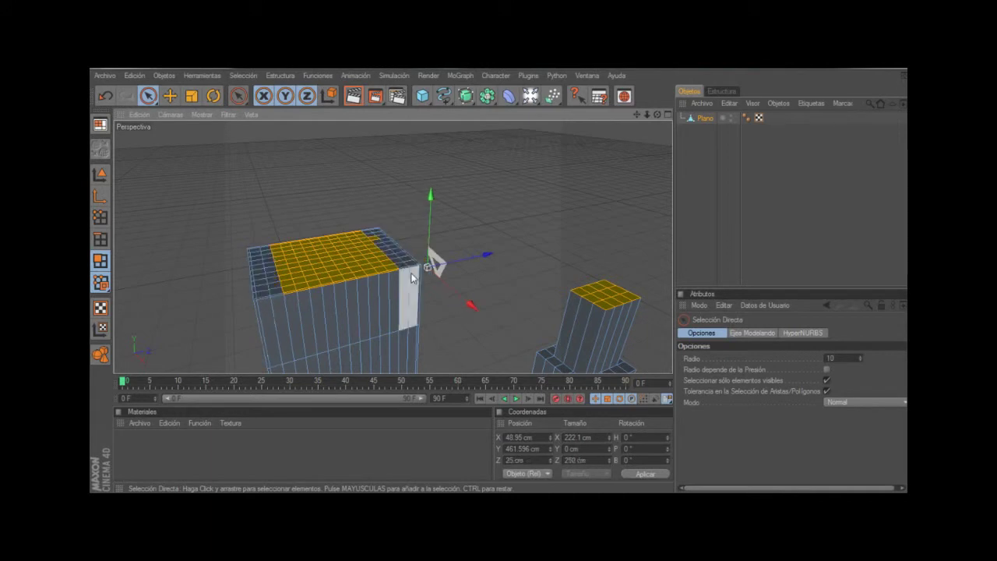
pyautogui.scroll(2, 402, 223)
pyautogui.press('d')
pyautogui.moveTo(342, 234); pyautogui.dragTo(328, 194)
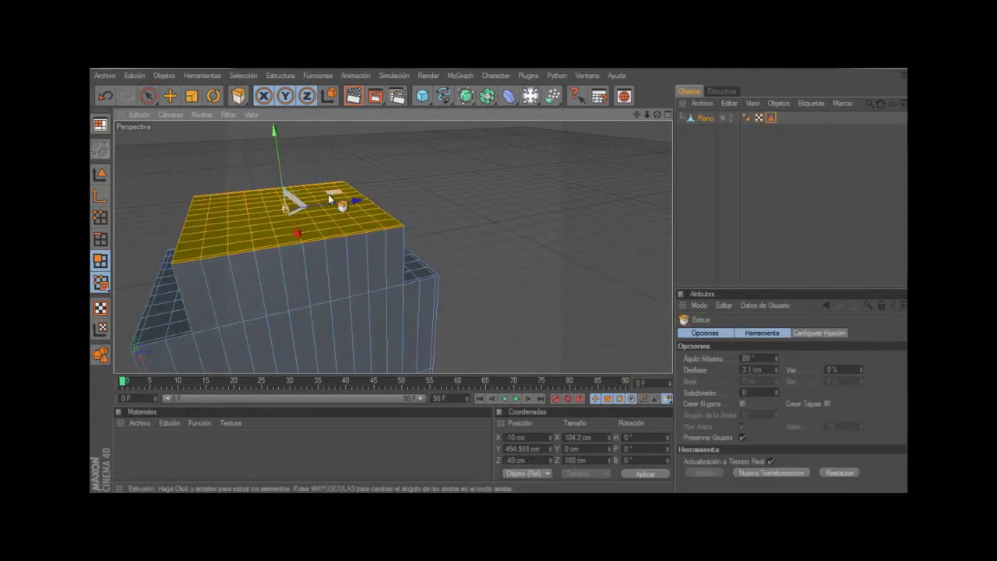
pyautogui.scroll(-2, 328, 194)
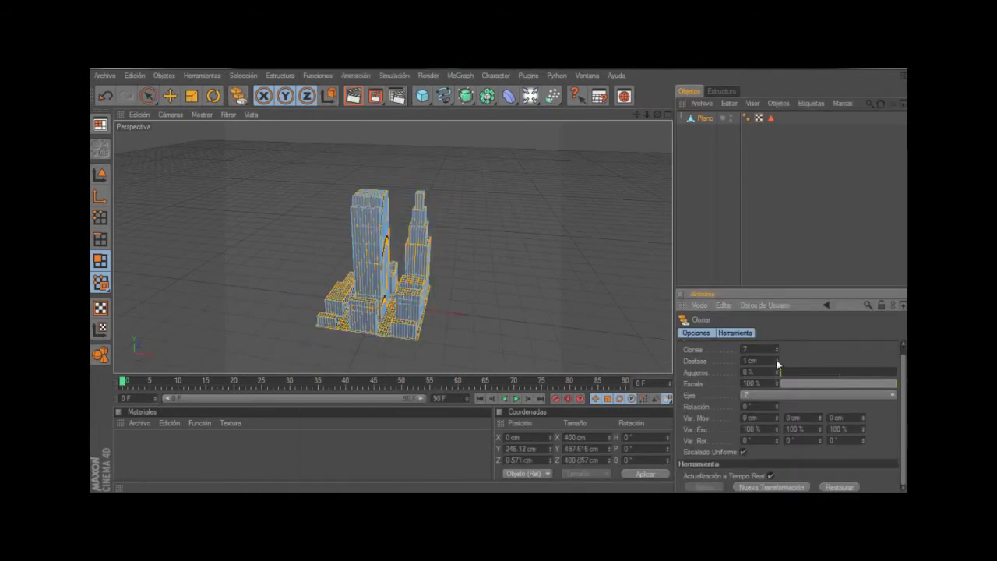
# Space the building clones 1000 cm apart and colour the material grey-teal R144 G160 B164
pyautogui.moveTo(776, 361); pyautogui.dragTo(698, 361)
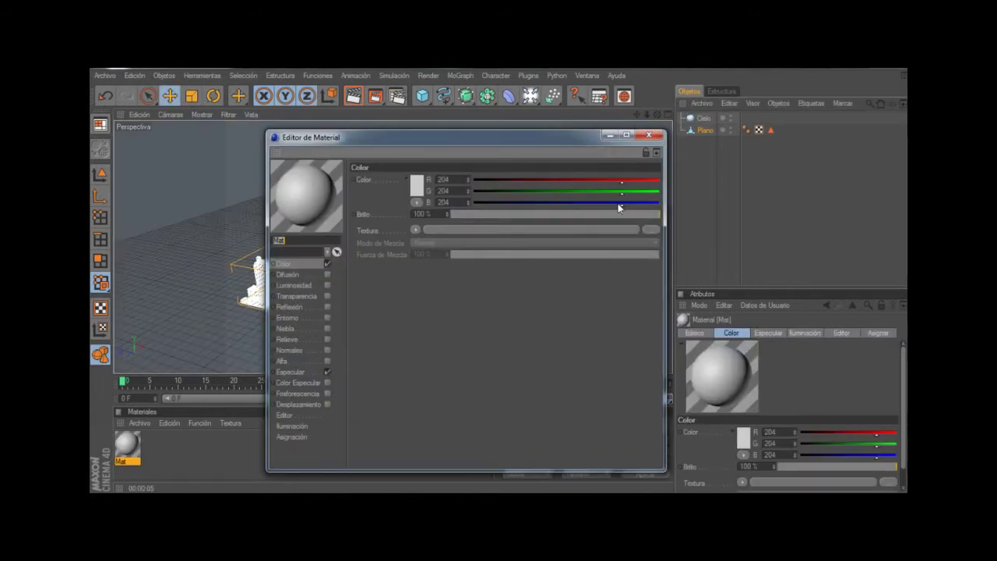
pyautogui.moveTo(621, 182)
pyautogui.mouseDown()
pyautogui.moveTo(578, 180)
pyautogui.moveTo(593, 202)
pyautogui.mouseUp()
pyautogui.click(602, 191)
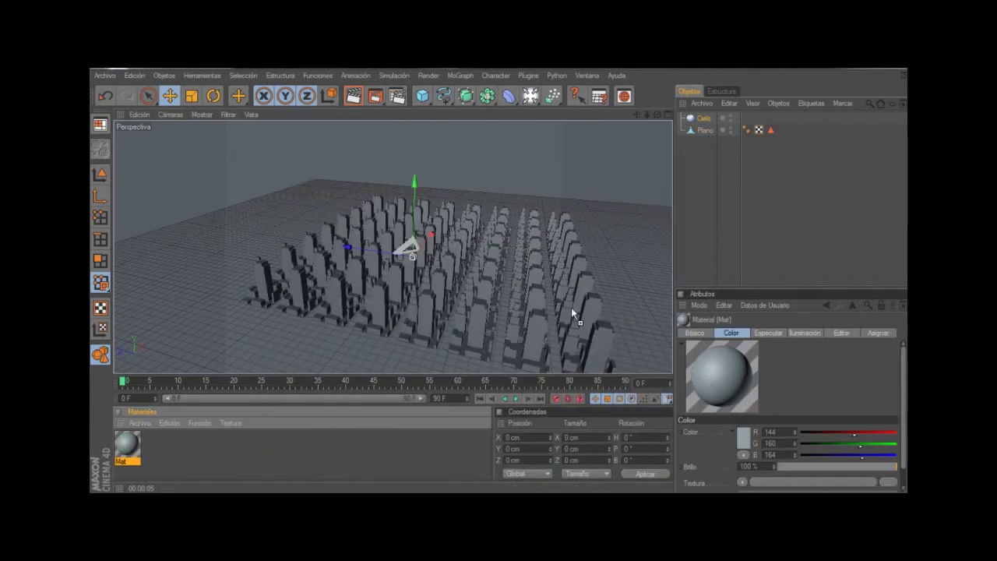
# Apply Mat to Plano, switch the viewport to Hidden Line, and render a close-up view
pyautogui.moveTo(699, 139); pyautogui.dragTo(699, 133)
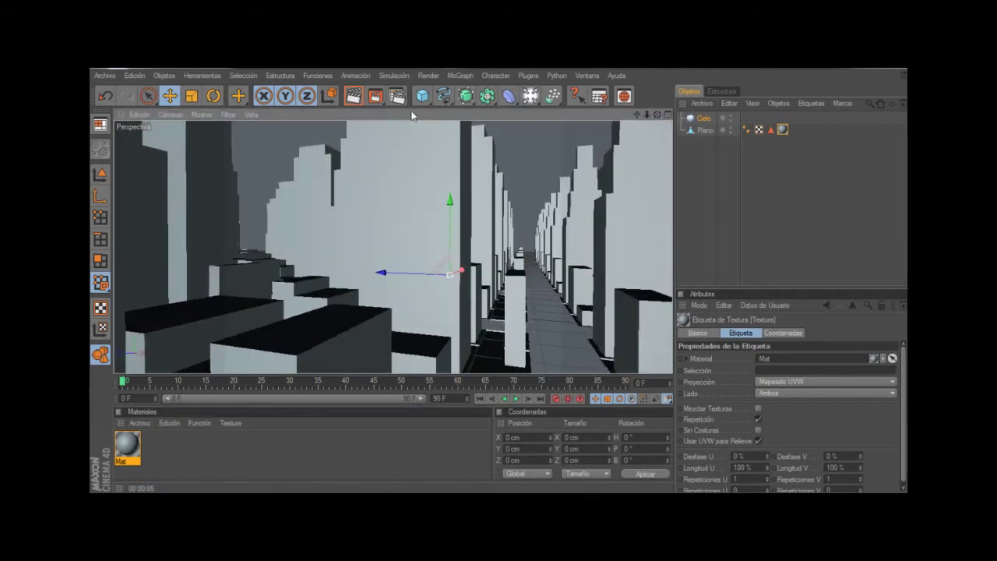
pyautogui.click(202, 115)
pyautogui.click(229, 227)
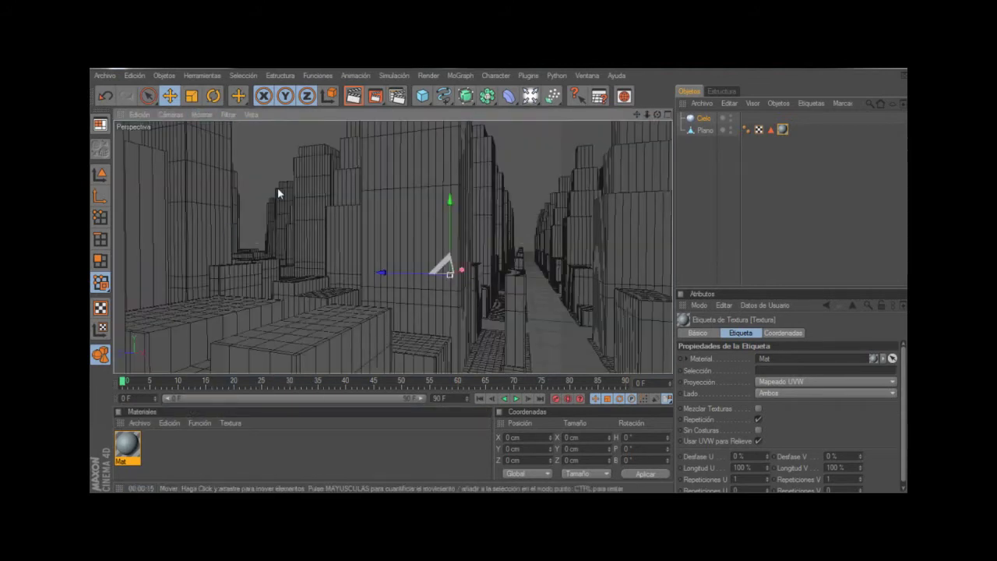
pyautogui.keyDown('alt'); pyautogui.moveTo(279, 194); pyautogui.dragTo(361, 241); pyautogui.keyUp('alt')
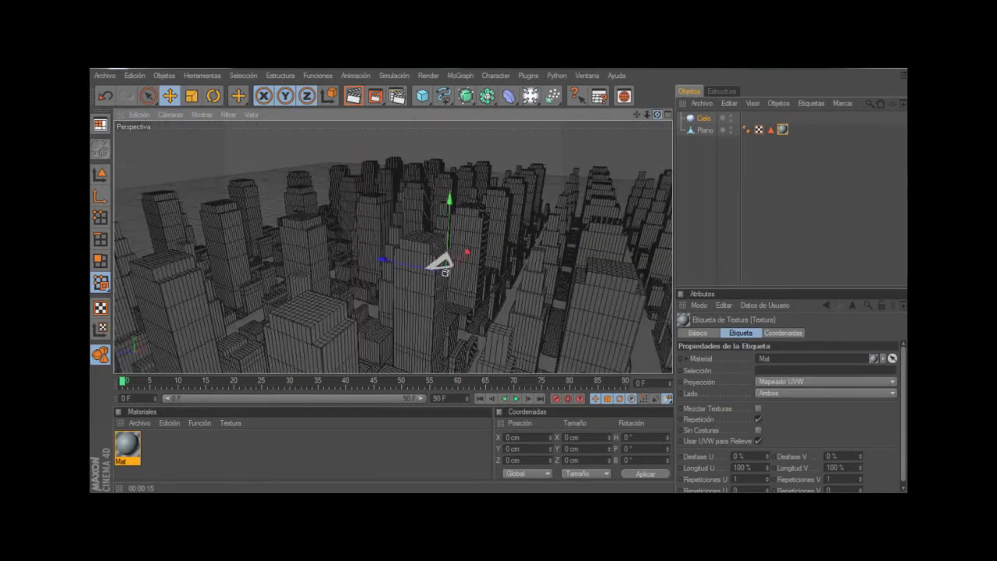
pyautogui.click(354, 97)
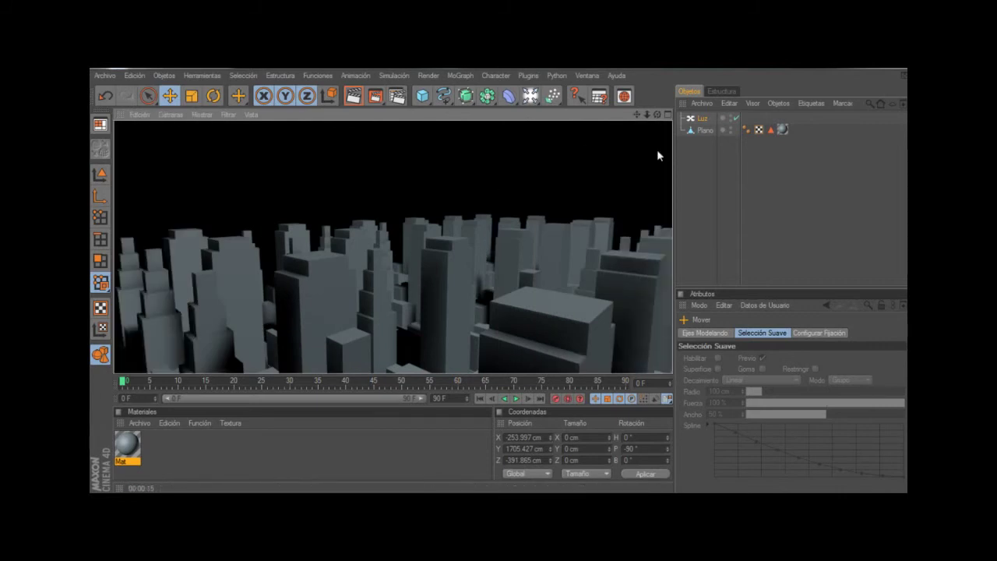
# Lower the camera closer over the grey towers and re-render the viewport from this angle
pyautogui.keyDown('alt'); pyautogui.moveTo(636, 206); pyautogui.dragTo(605, 257); pyautogui.keyUp('alt')
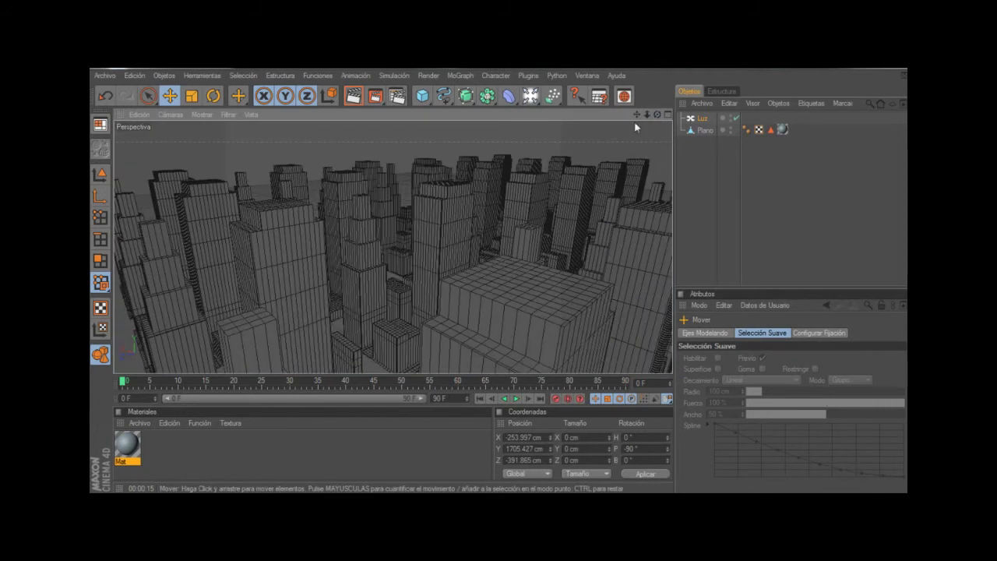
pyautogui.moveTo(639, 127); pyautogui.dragTo(634, 122)
pyautogui.click(353, 95)
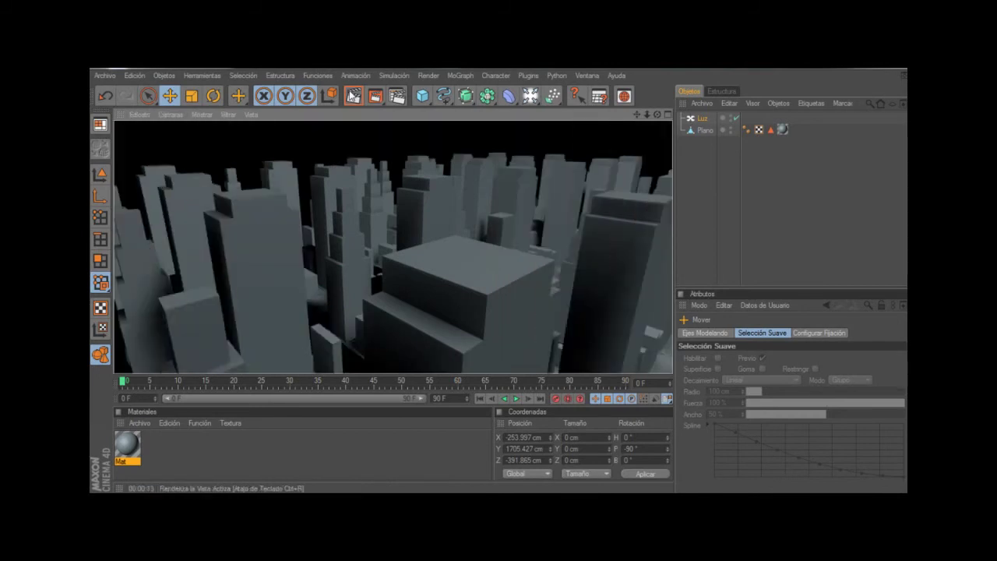
pyautogui.click(105, 76)
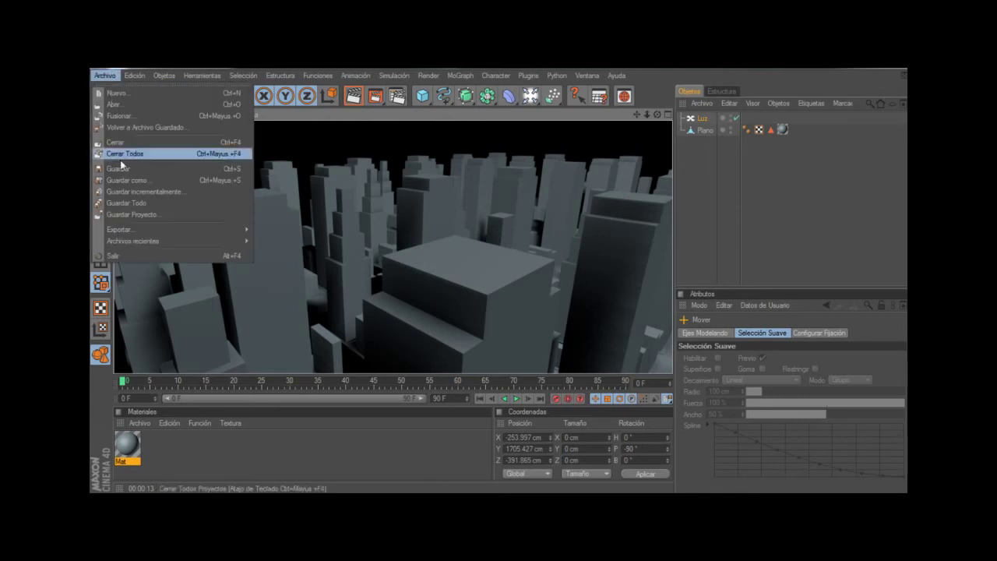